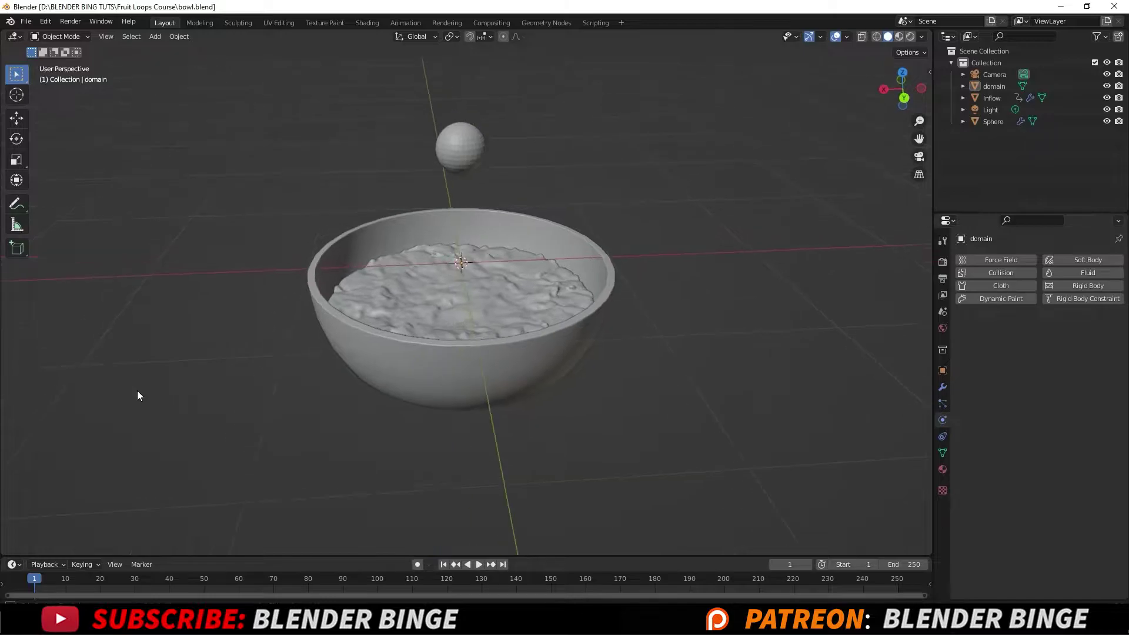
Step: Add a torus mesh at the centre of the bowl scene
key("shift+a")
mouse_move(137, 392)
mouse_move(119, 369)
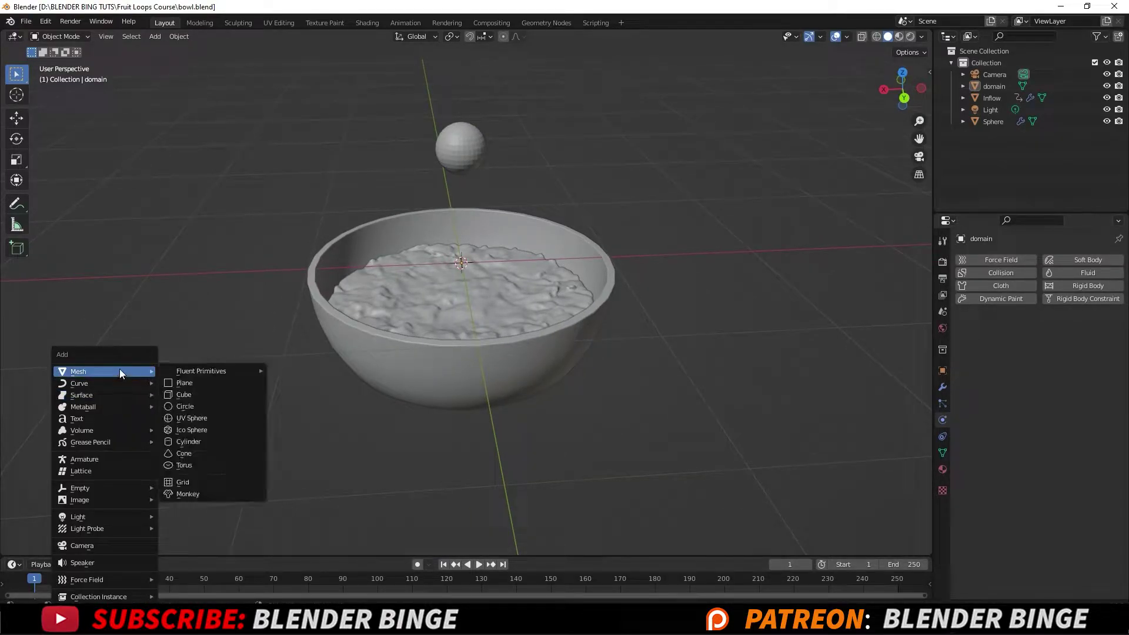
left_click(204, 464)
middle_click_drag(284, 404, 290, 391)
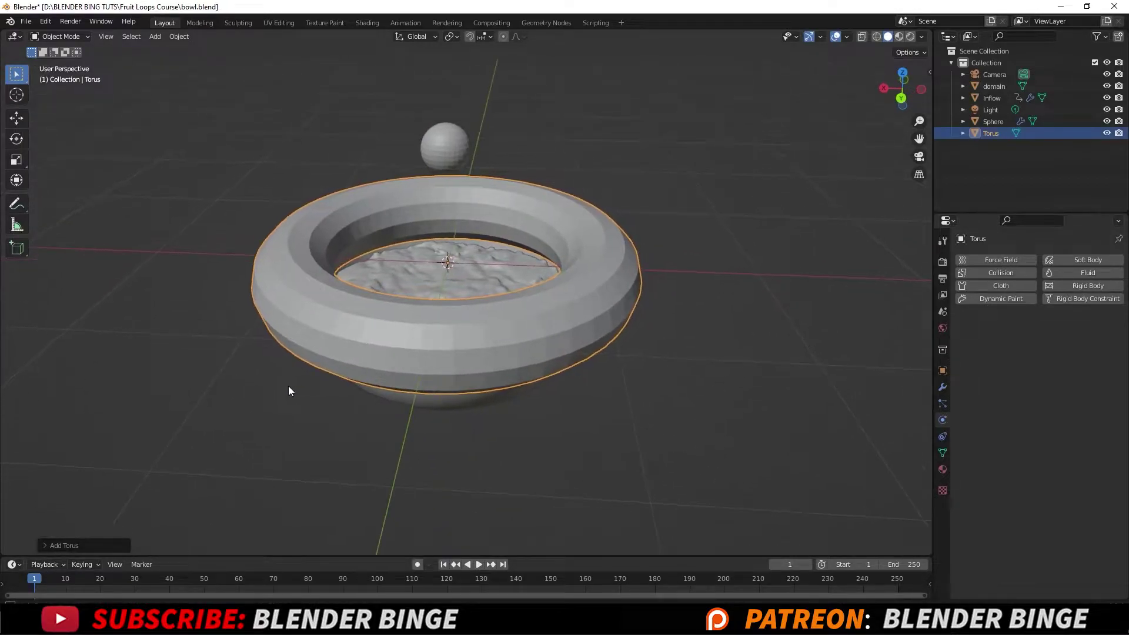
Step: Set the new torus to 24 major segments and a major radius of 0.5 m
left_click(43, 546)
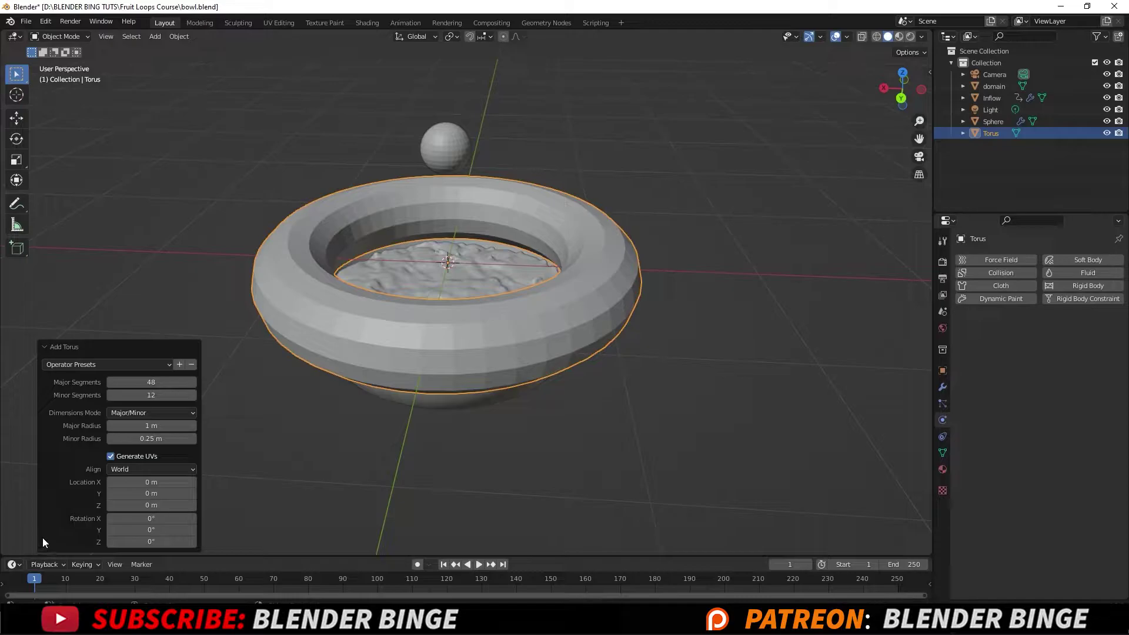
left_click(160, 384)
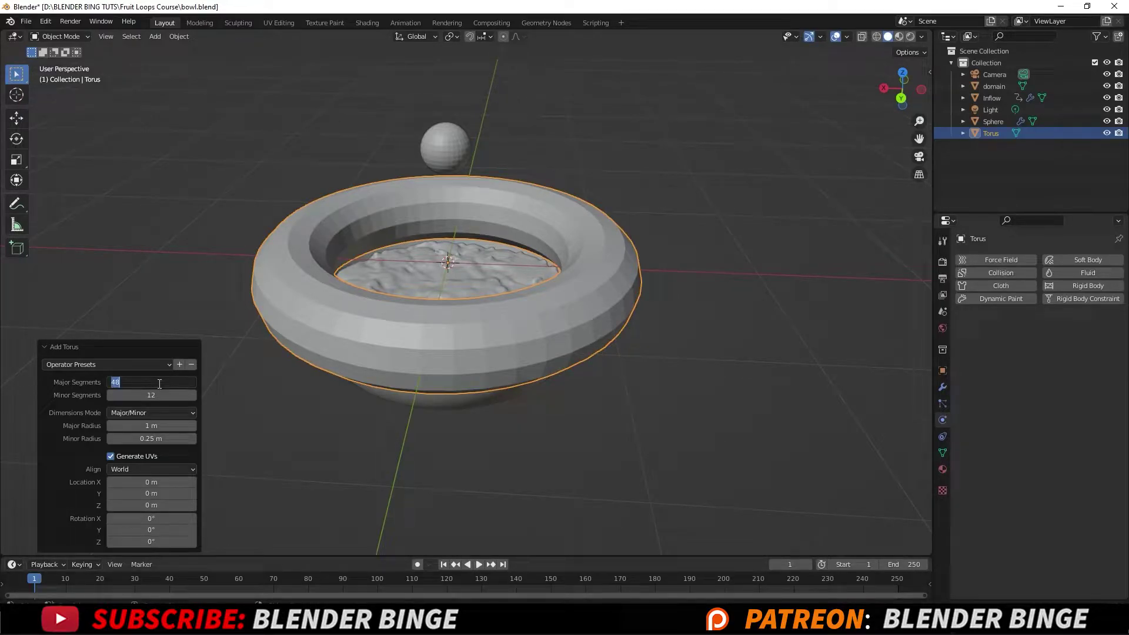
type("24")
key("Return")
left_click_drag(152, 425, 131, 425)
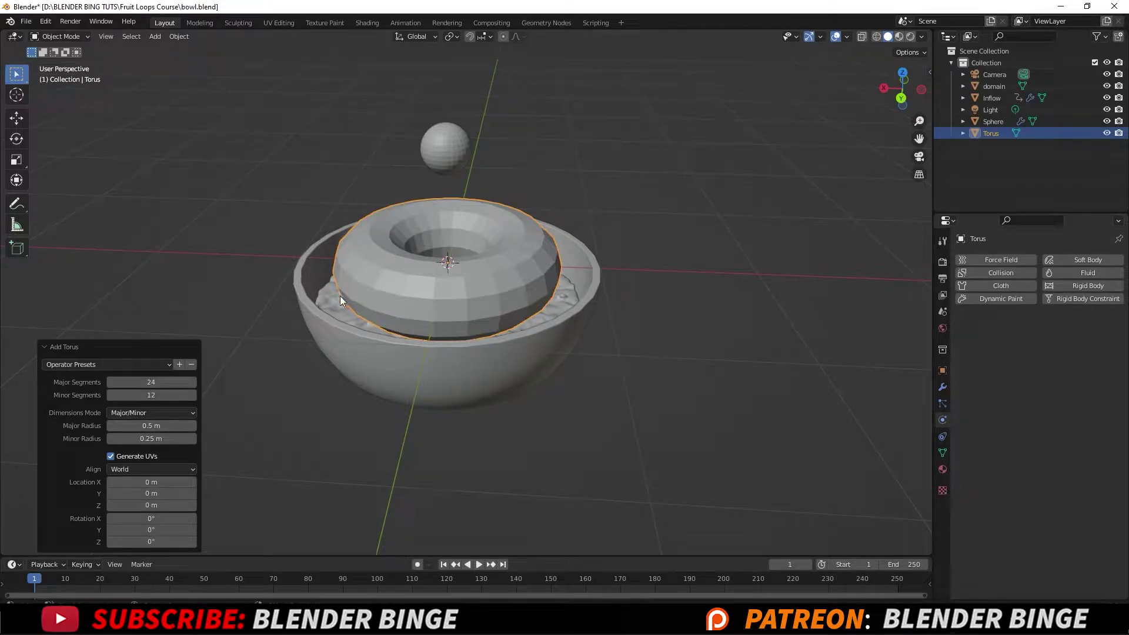
Step: Shrink the torus uniformly to about 0.173, and flatten it along Z to about 0.914
key("s")
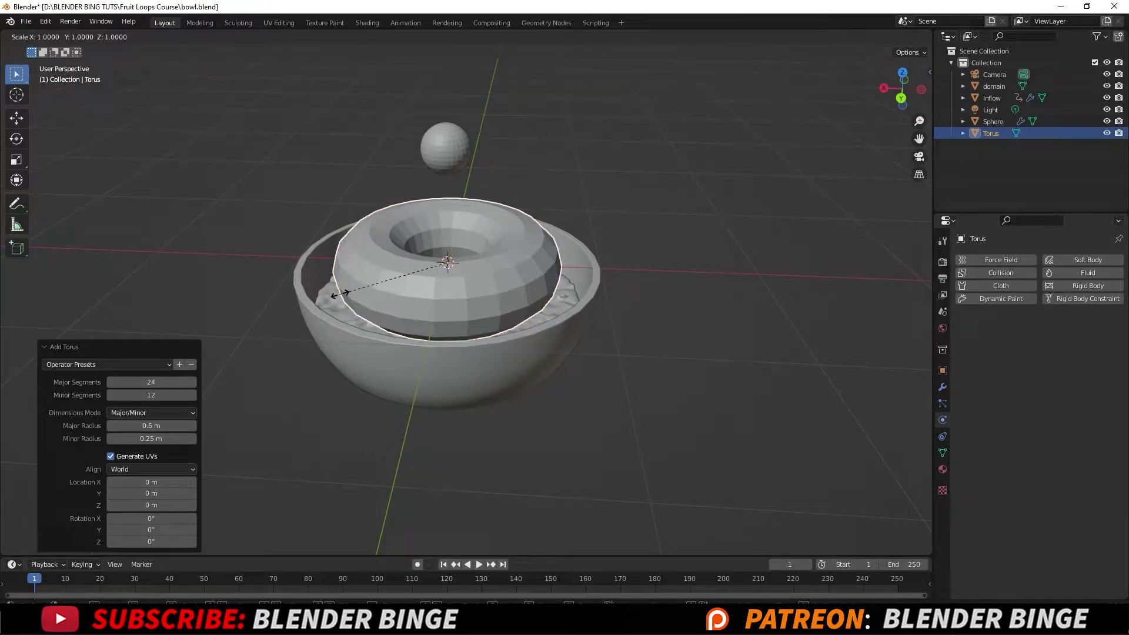
left_click(435, 275)
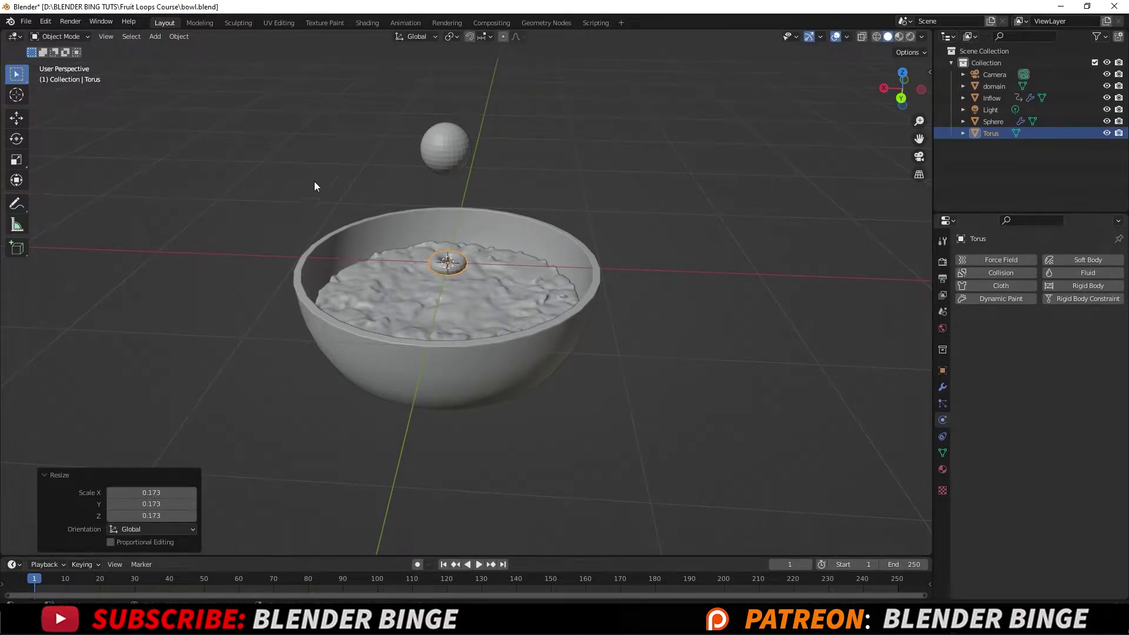
left_click(16, 160)
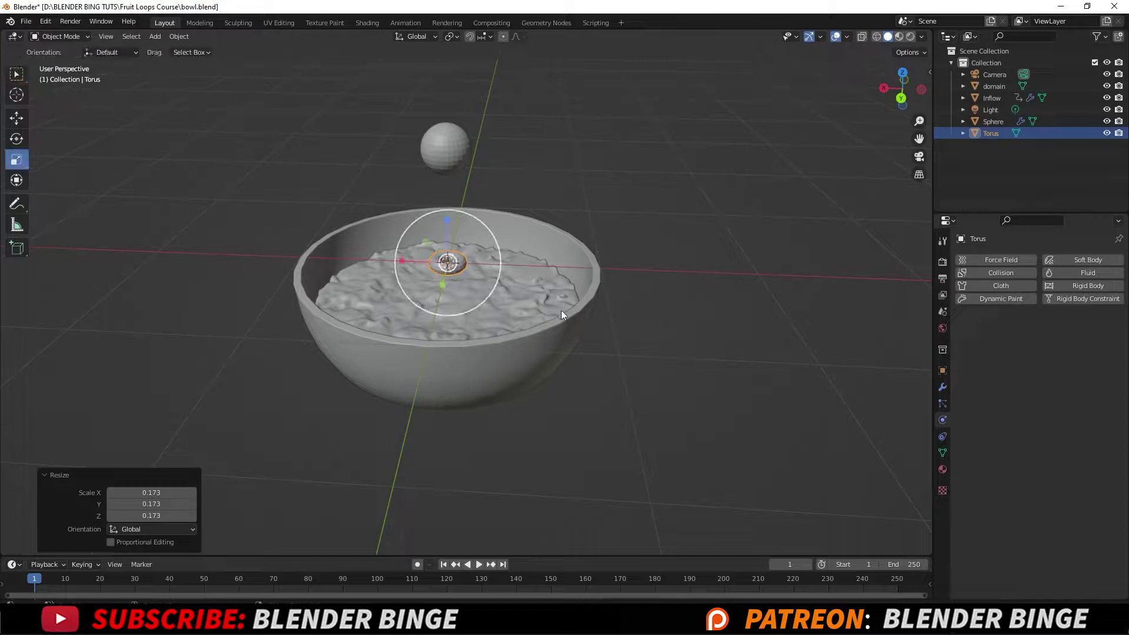
scroll(540, 271, "up", 5)
left_click_drag(392, 274, 385, 275)
left_click_drag(440, 235, 440, 252)
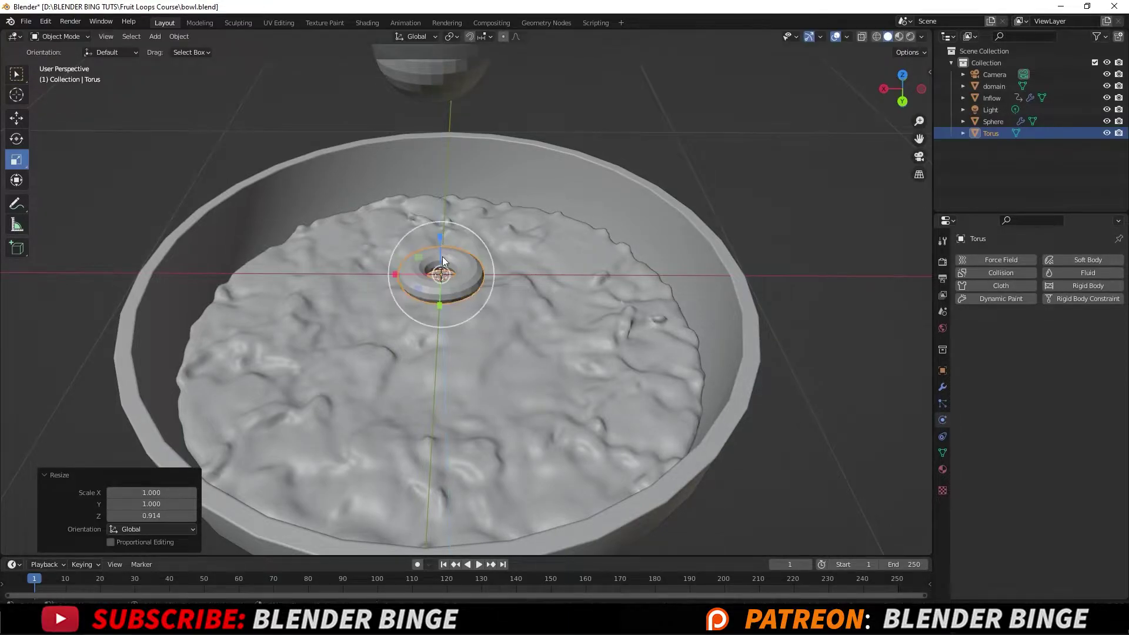
Step: Move the torus about 1.83 m along the X axis so it sits outside the bowl
scroll(450, 267, "down", 4)
left_click(17, 118)
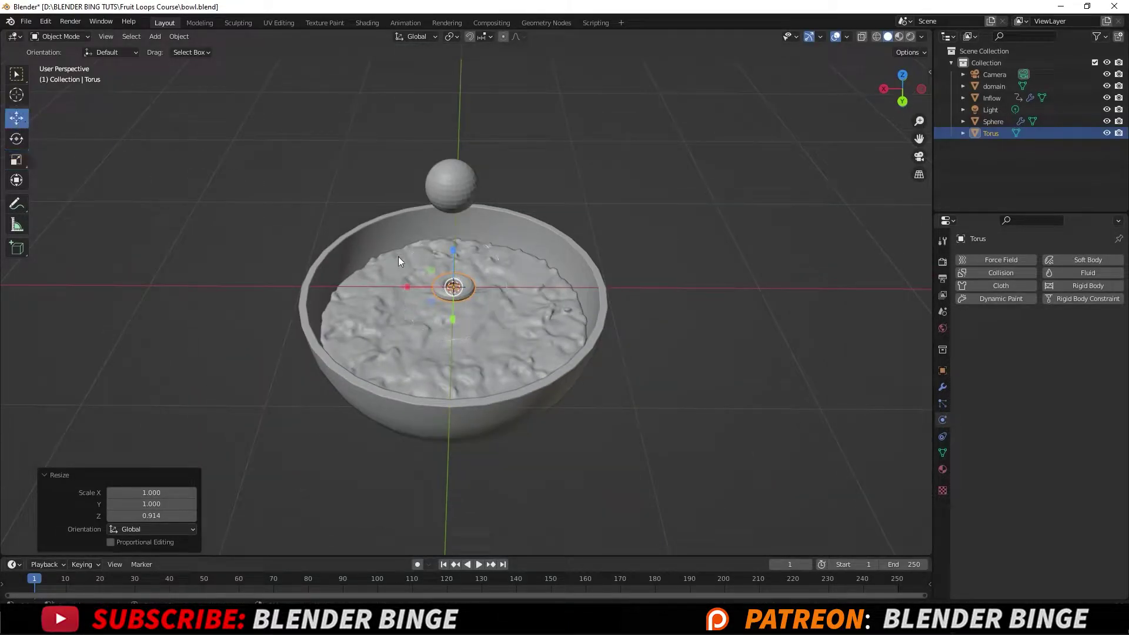
left_click_drag(407, 286, 172, 276)
middle_click_drag(173, 277, 304, 253)
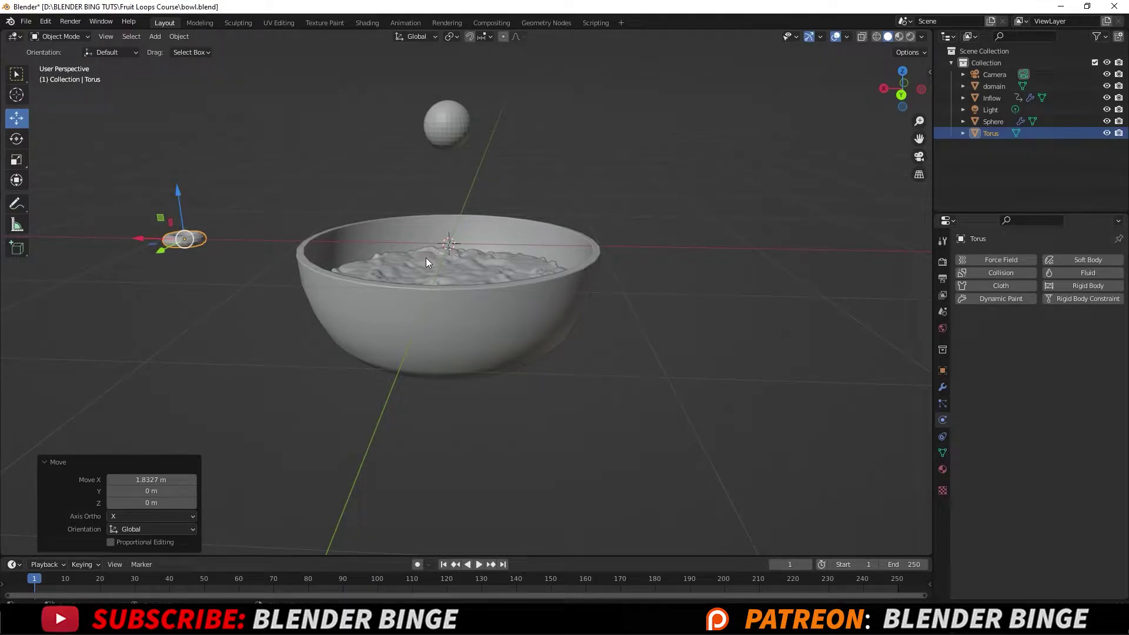
middle_click_drag(426, 258, 426, 282)
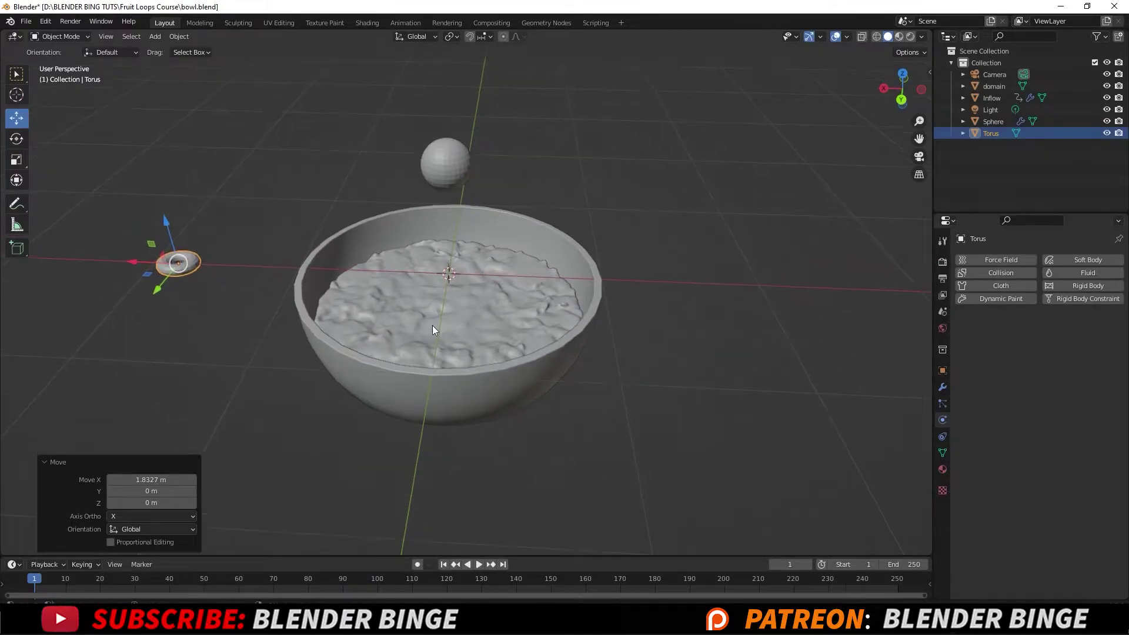
Step: Add a particle system of type Hair to the domain liquid mesh in the bowl
left_click(394, 317)
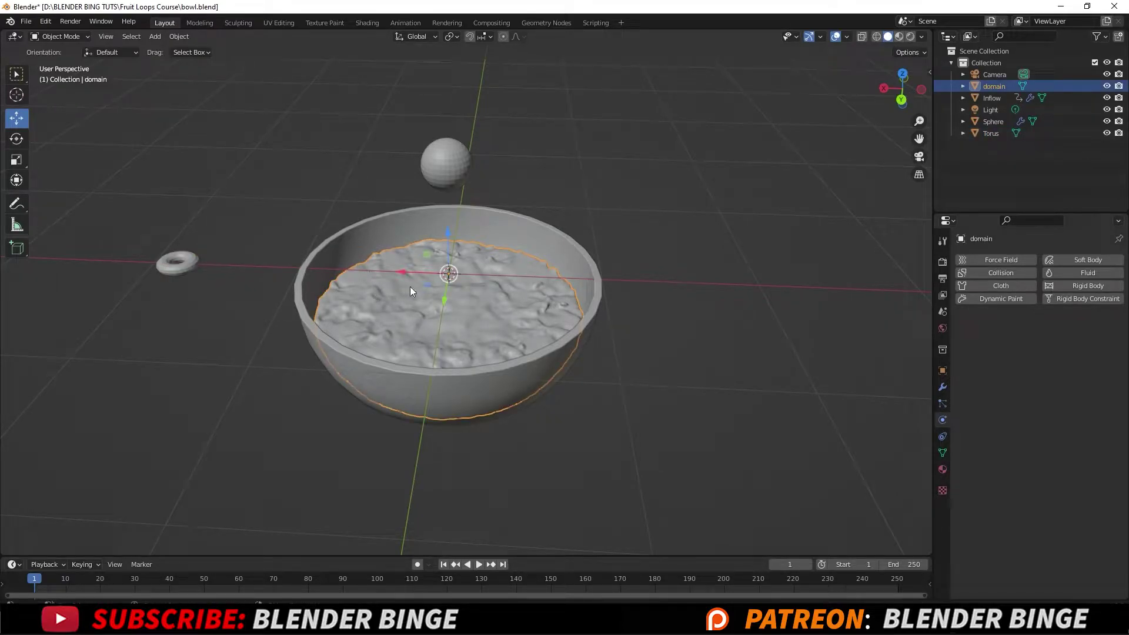
left_click(943, 405)
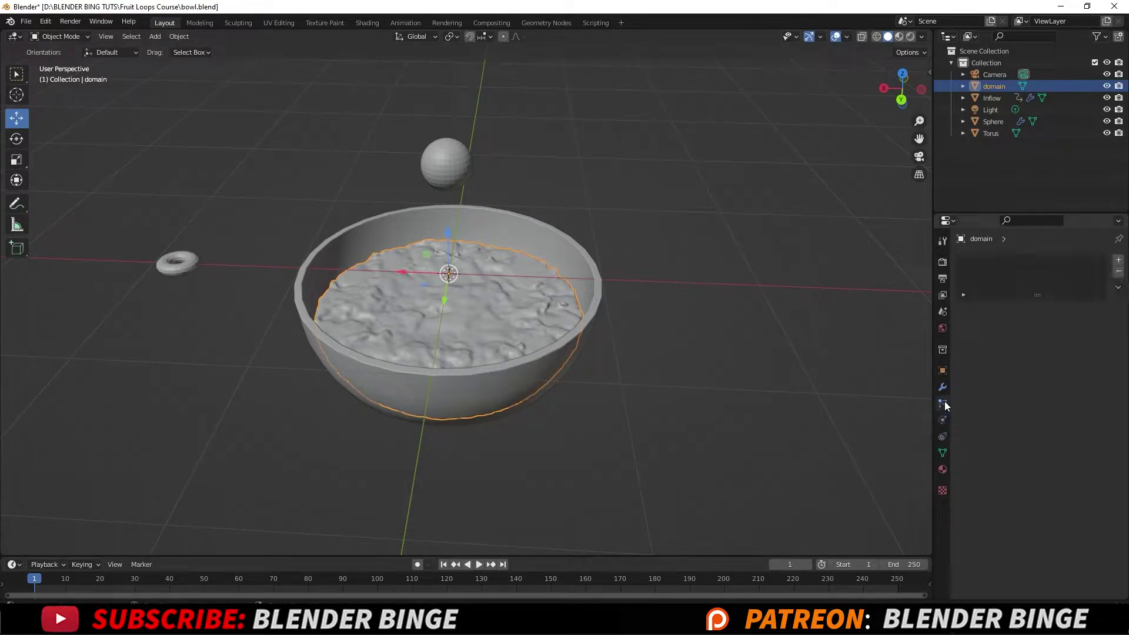
left_click(1118, 261)
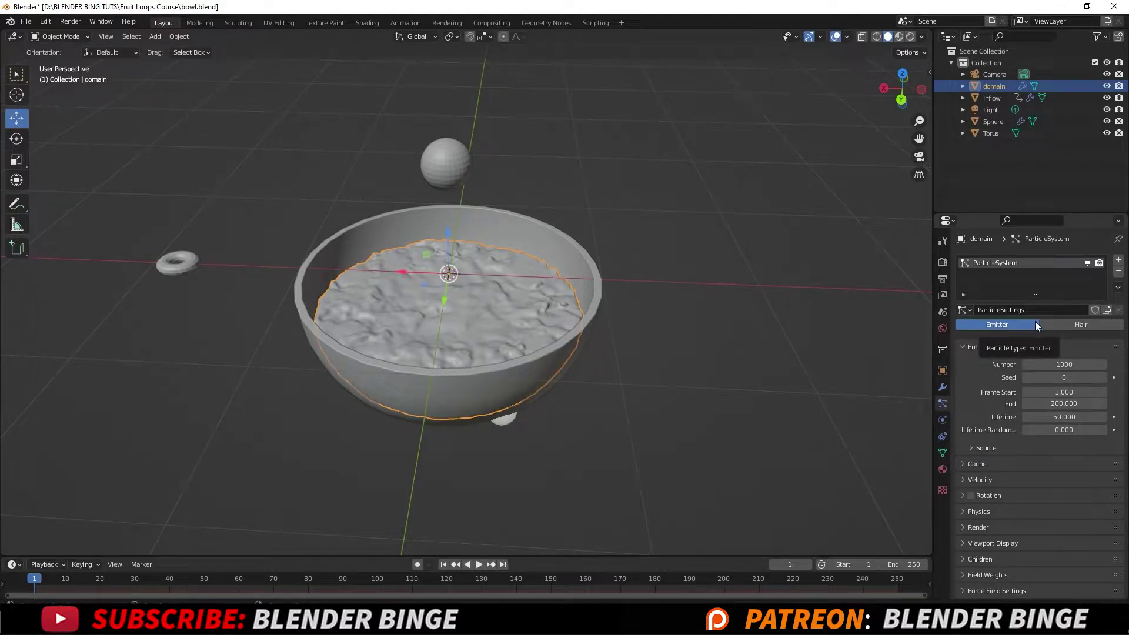
left_click(1064, 322)
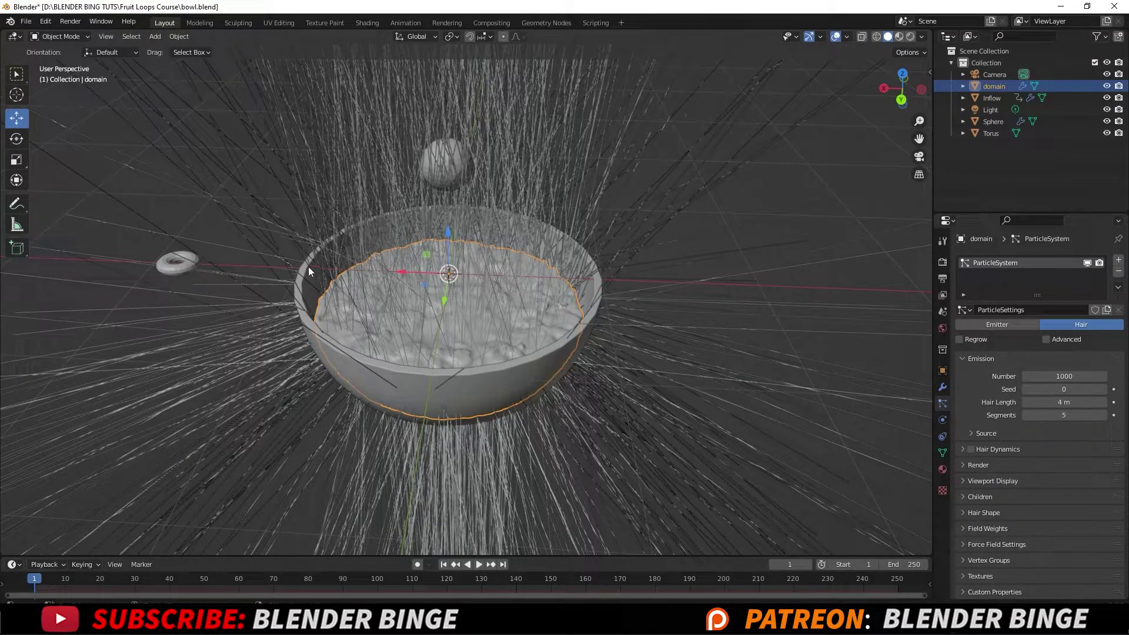
Step: Render the hair particles as Object, using the torus as the instance object
left_click(962, 465)
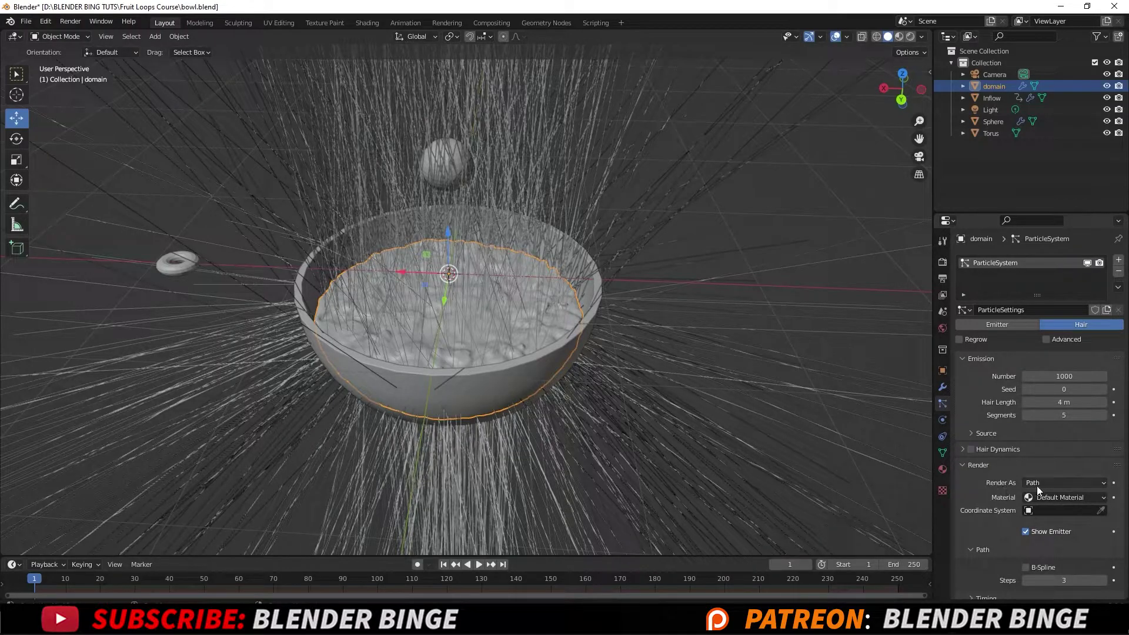
left_click(1054, 484)
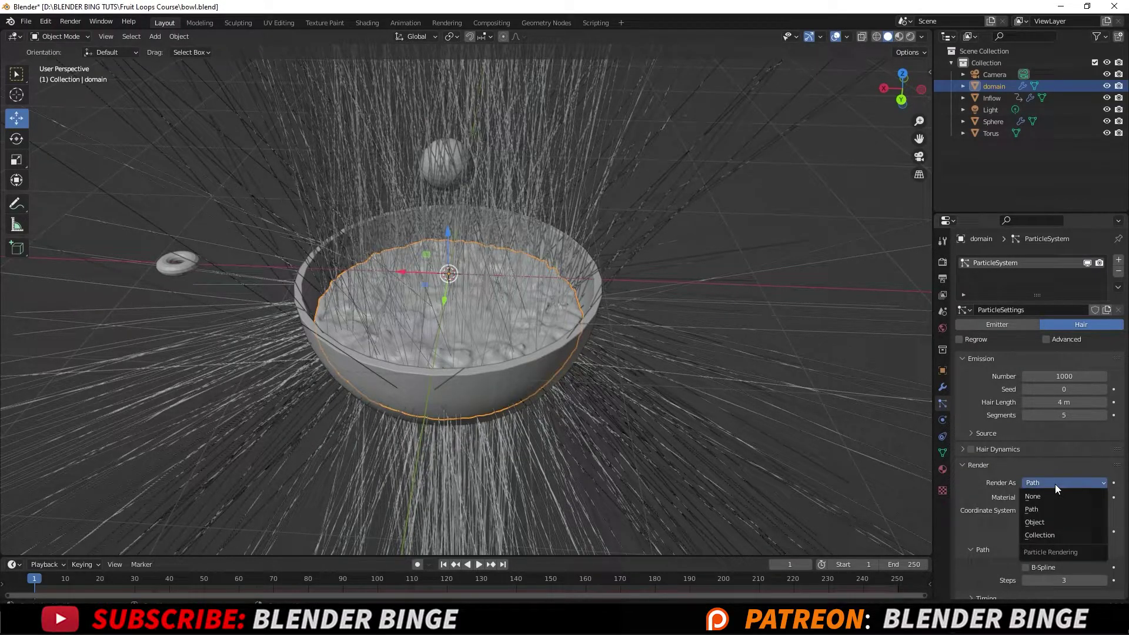
left_click(1047, 521)
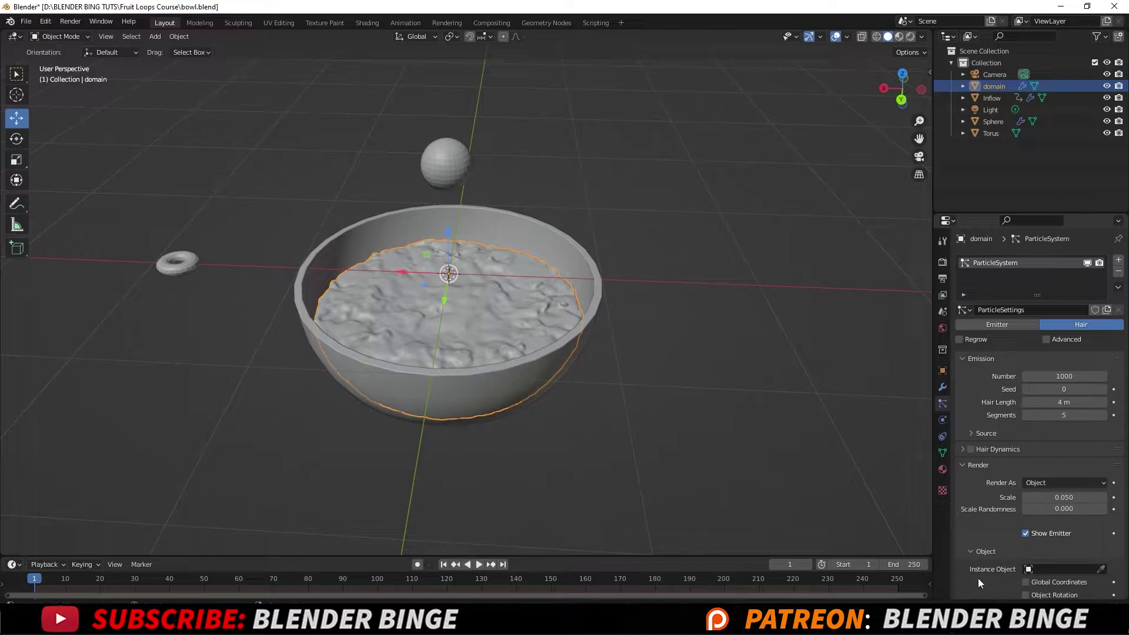
left_click(1102, 569)
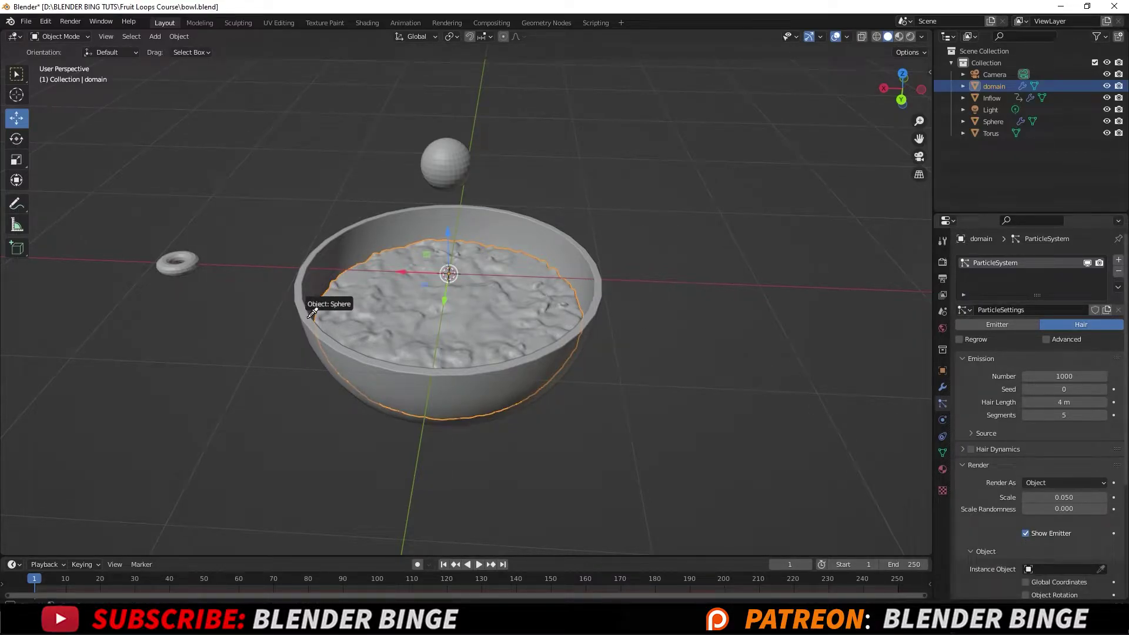
left_click(192, 257)
Step: Increase the particle render scale to about 0.152
scroll(421, 321, "up", 4)
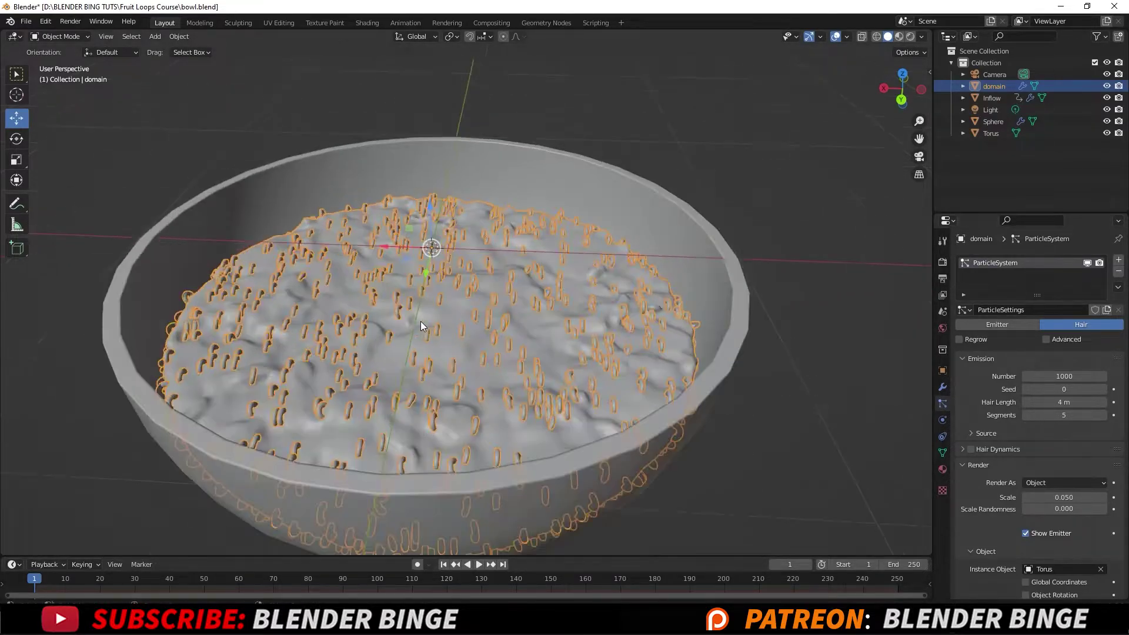
scroll(397, 317, "down", 4)
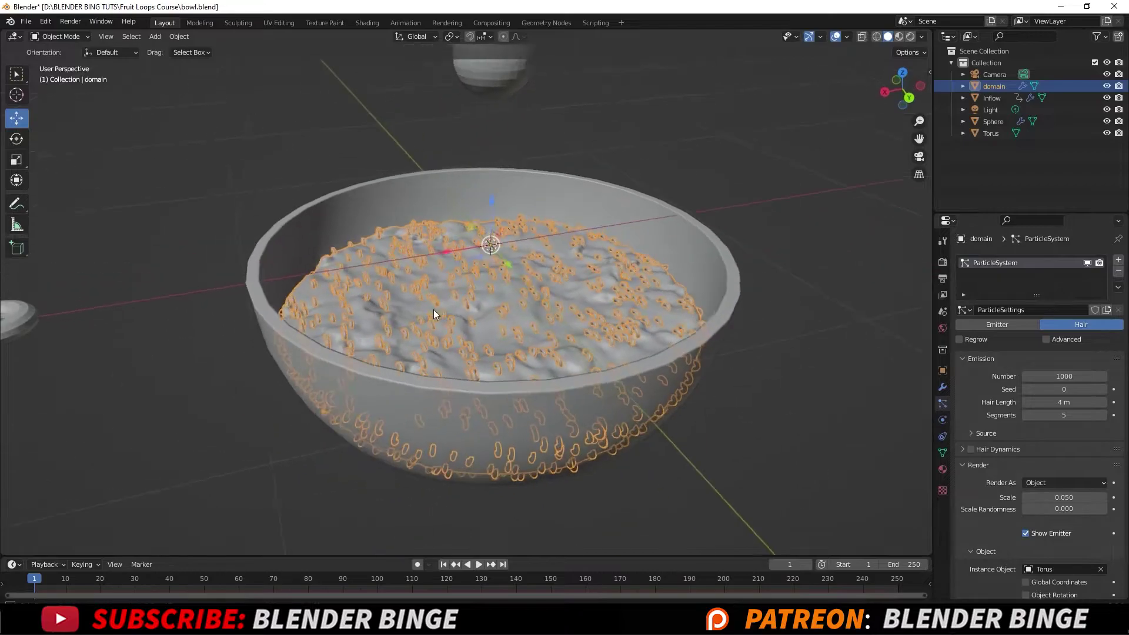
scroll(367, 301, "down", 3)
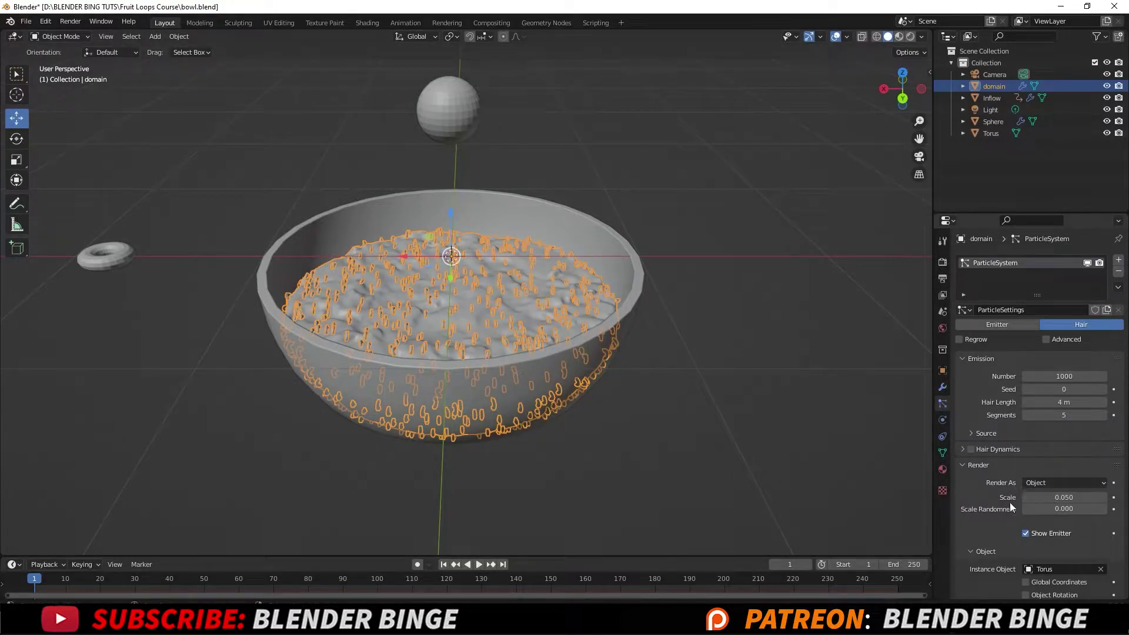
left_click_drag(1062, 497, 1104, 498)
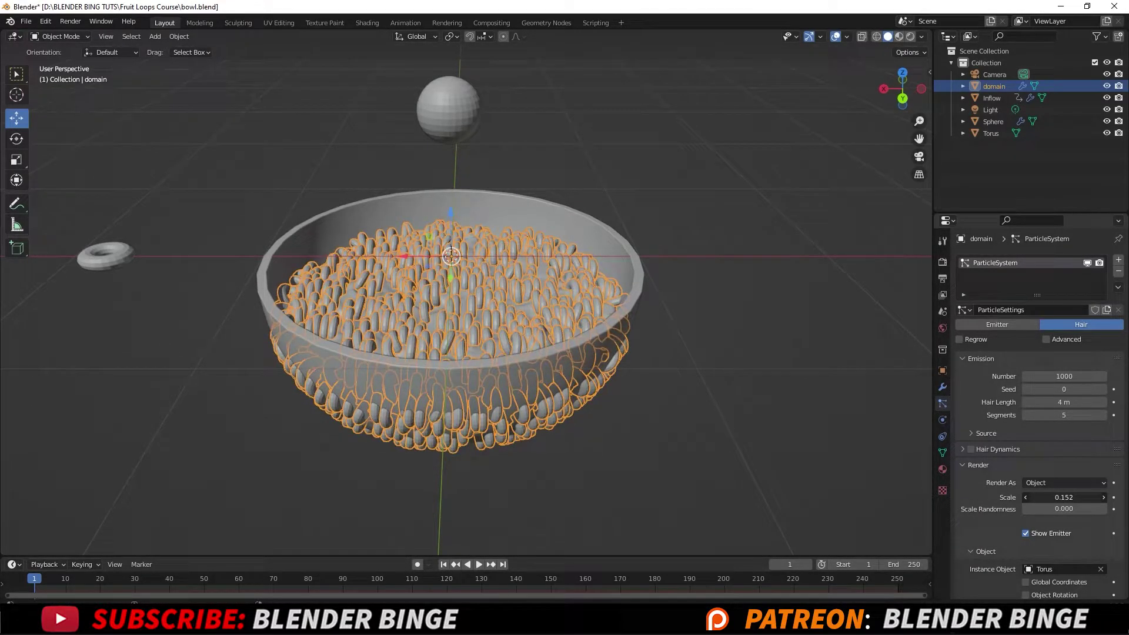
left_click_drag(1103, 498, 1103, 498)
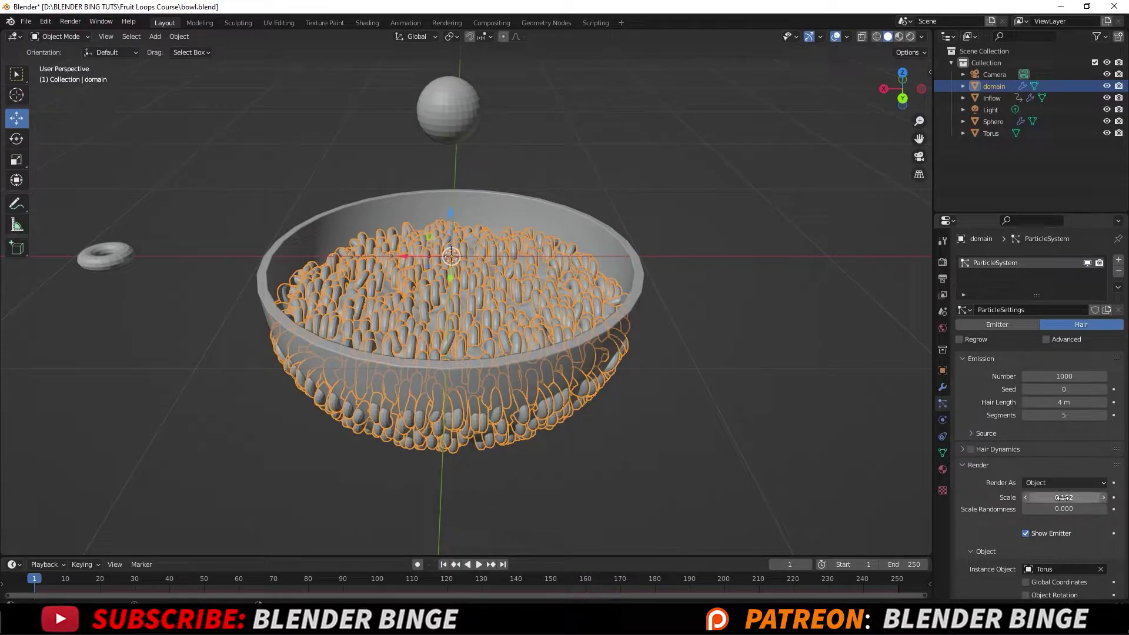
Step: Scale the original torus up along the Z axis to make the loop thicker
mouse_move(501, 311)
middle_mouse_down()
mouse_move(482, 344)
mouse_move(480, 308)
middle_mouse_up()
middle_click_drag(254, 267, 461, 263, "shift")
scroll(329, 239, "up", 2)
left_click(294, 219)
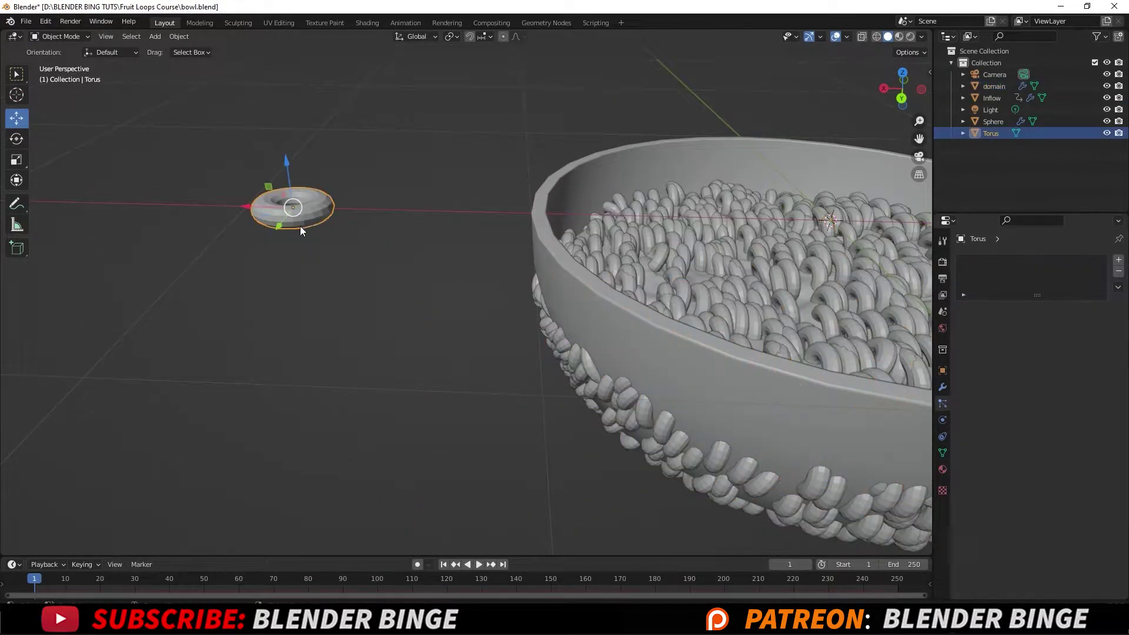
left_click(17, 160)
left_click_drag(287, 163, 286, 135)
Step: Set the domain's particle render scale to about 0.119 and the particle number to 125
middle_click_drag(491, 170, 553, 275)
left_click(507, 278)
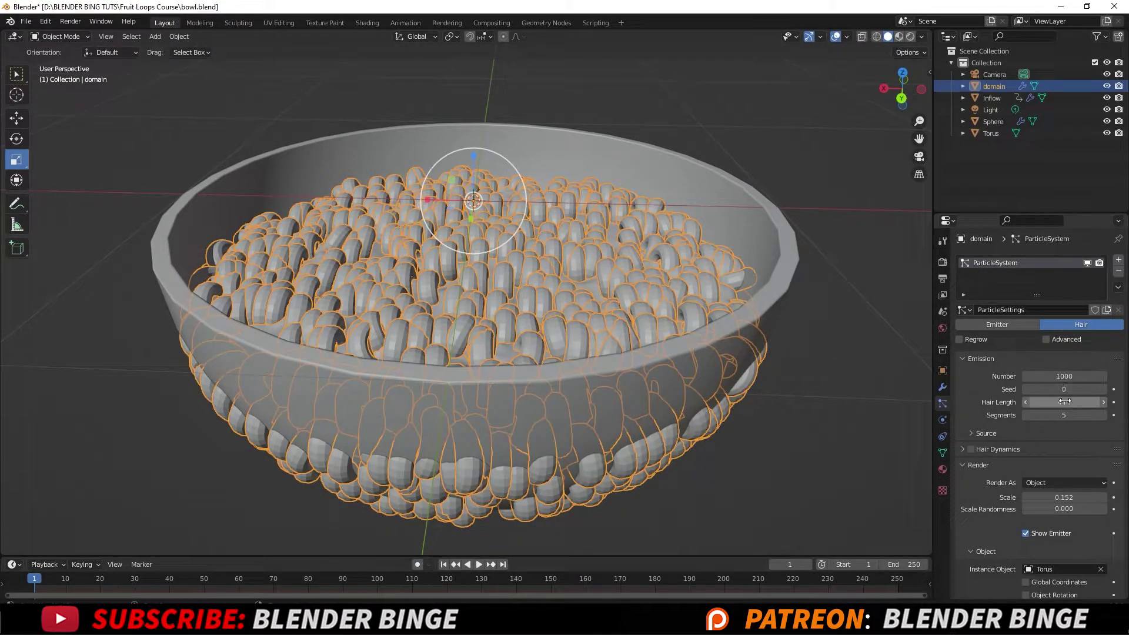
left_click_drag(1070, 498, 1051, 499)
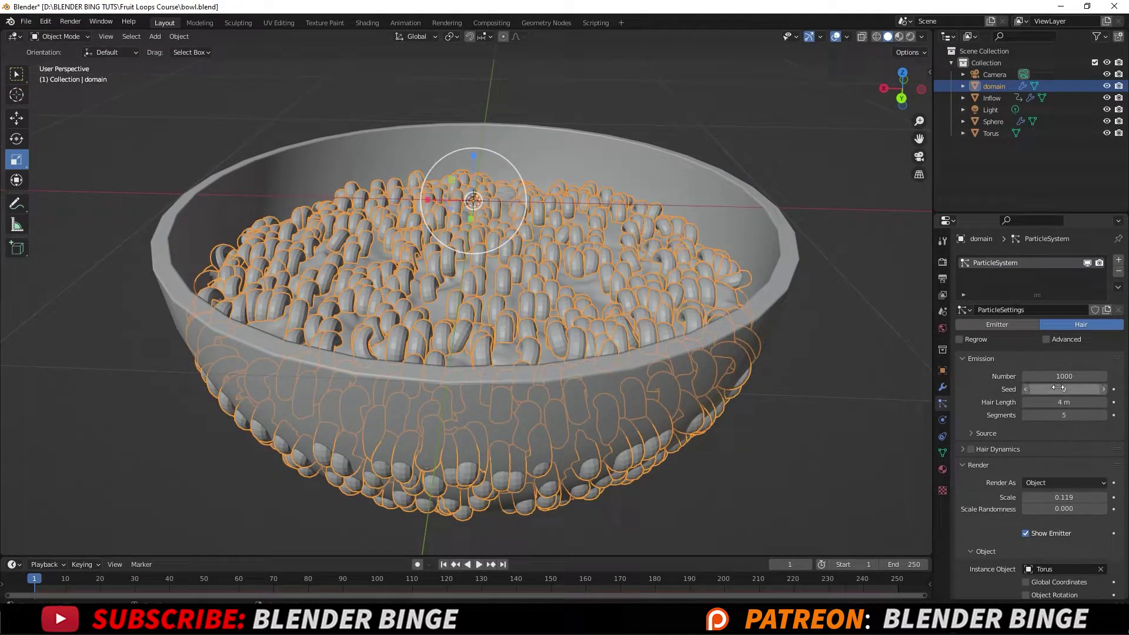
left_click(1067, 376)
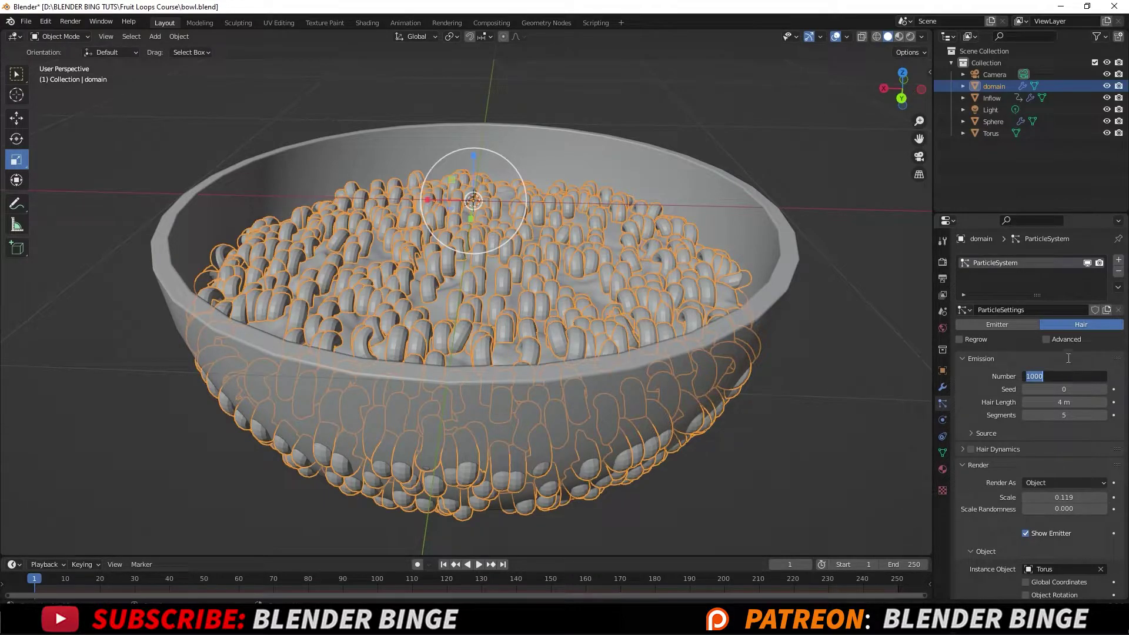
type("125")
key("Return")
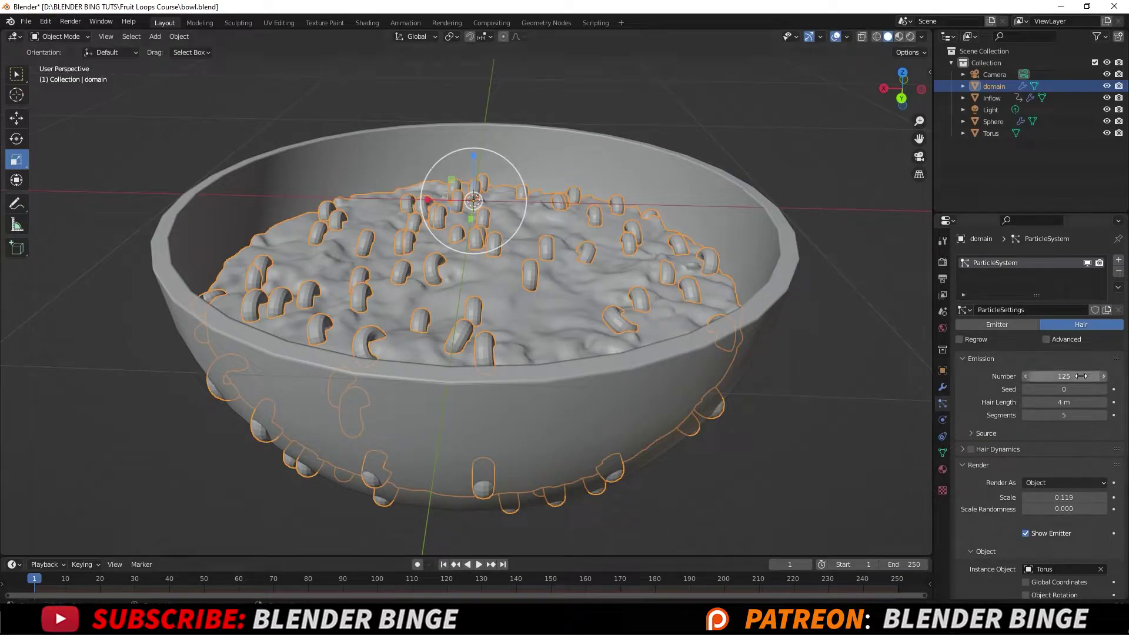
Step: Turn on the advanced hair settings for the domain's particle system and enable particle rotation
middle_click_drag(716, 322, 476, 346)
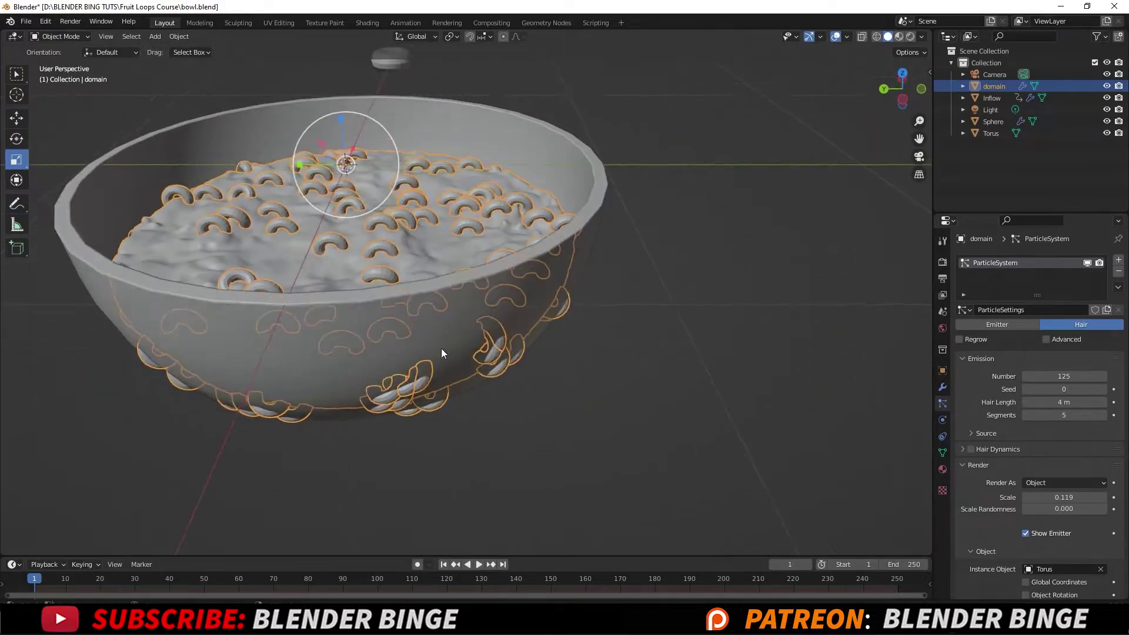
middle_click_drag(298, 227, 466, 229)
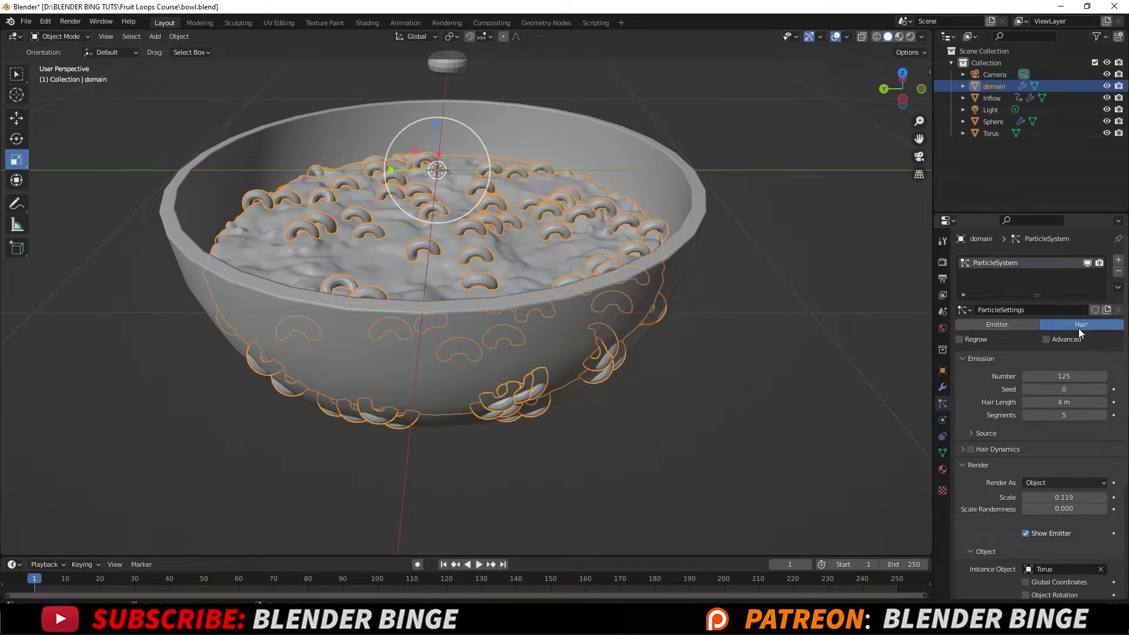
left_click(1052, 342)
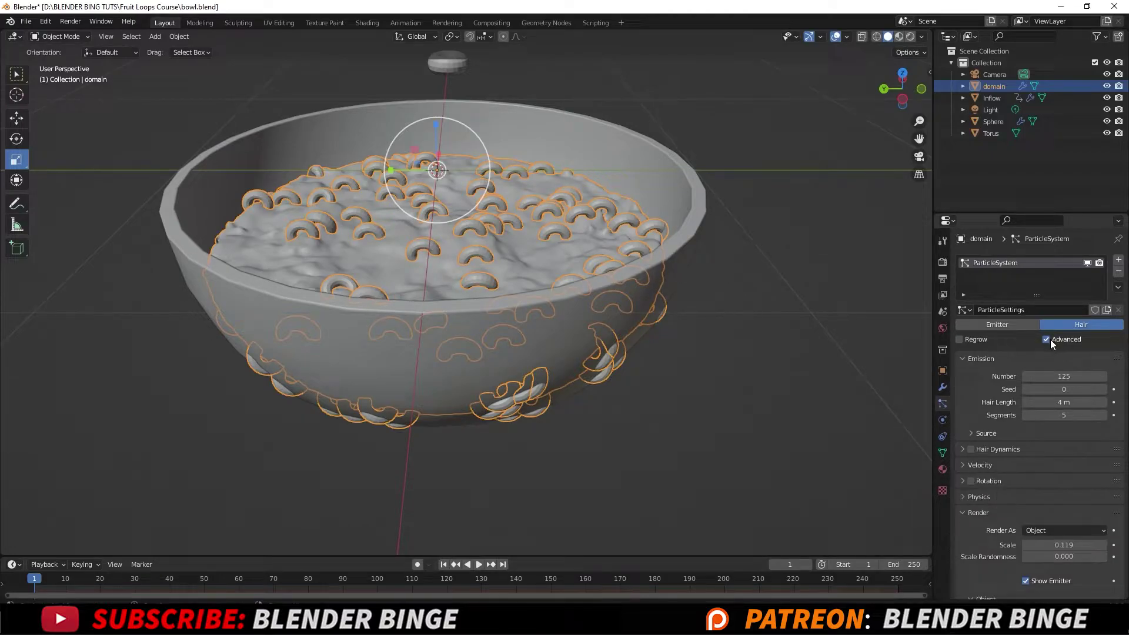
left_click(972, 481)
left_click(962, 481)
scroll(993, 459, "down", 3)
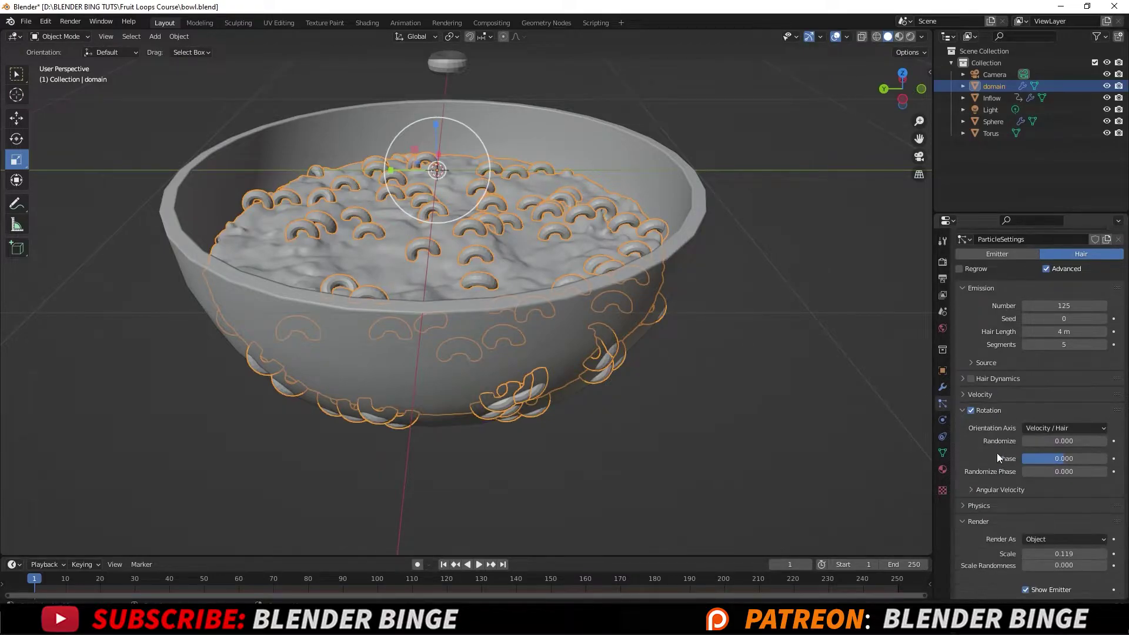
Step: Set the particles' orientation axis to Global X and randomize their rotation by about 0.313
left_click(1048, 430)
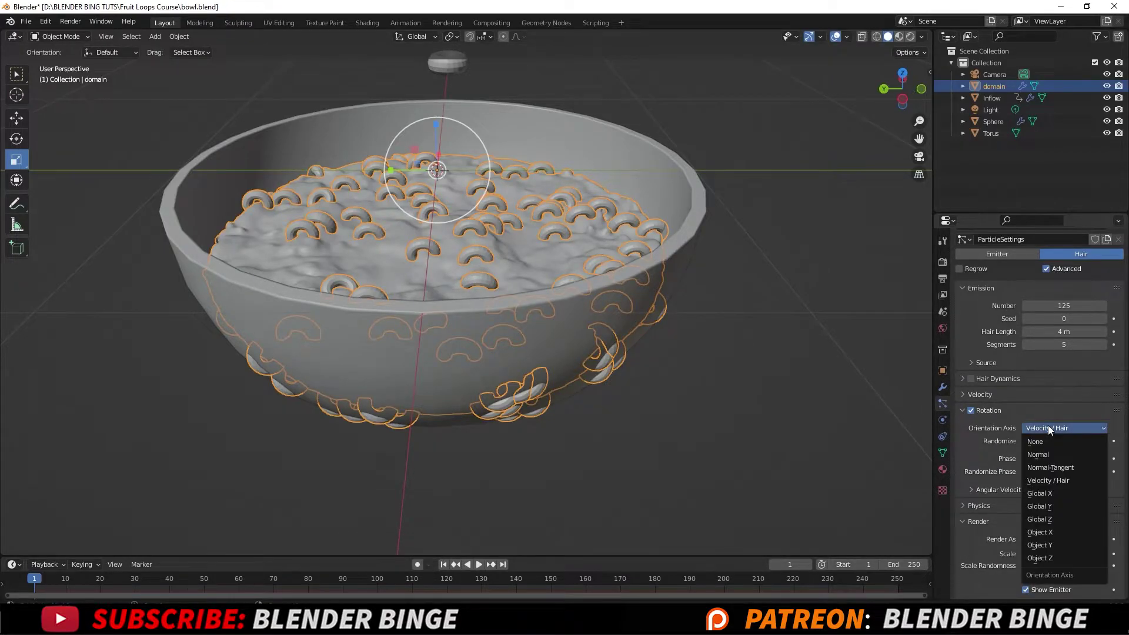
left_click(1054, 496)
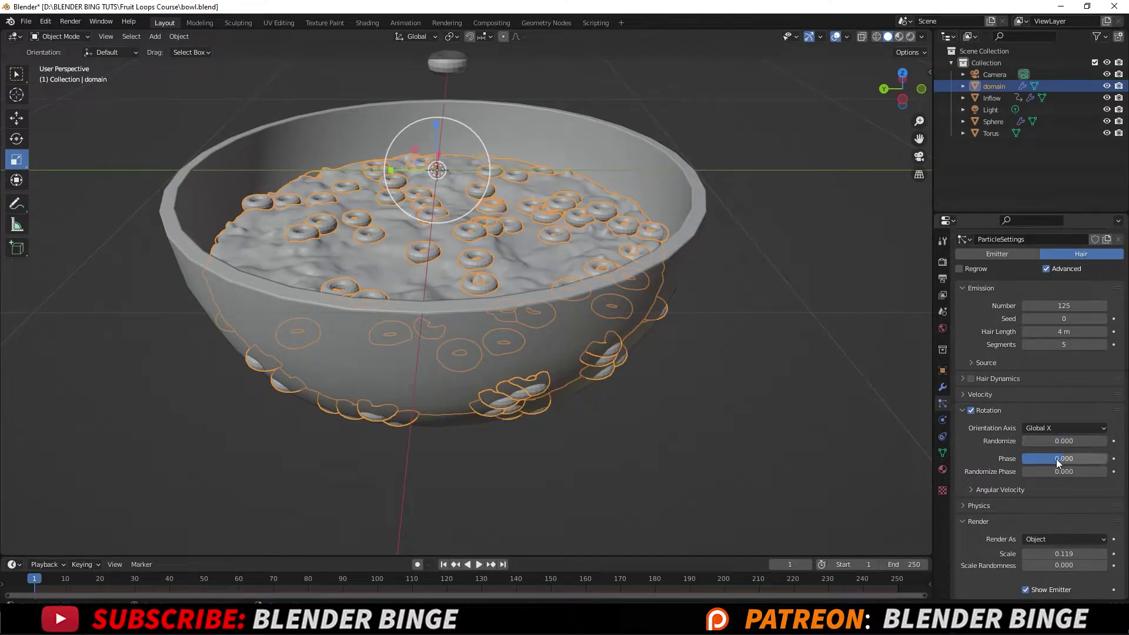
left_click_drag(1043, 442, 1108, 443)
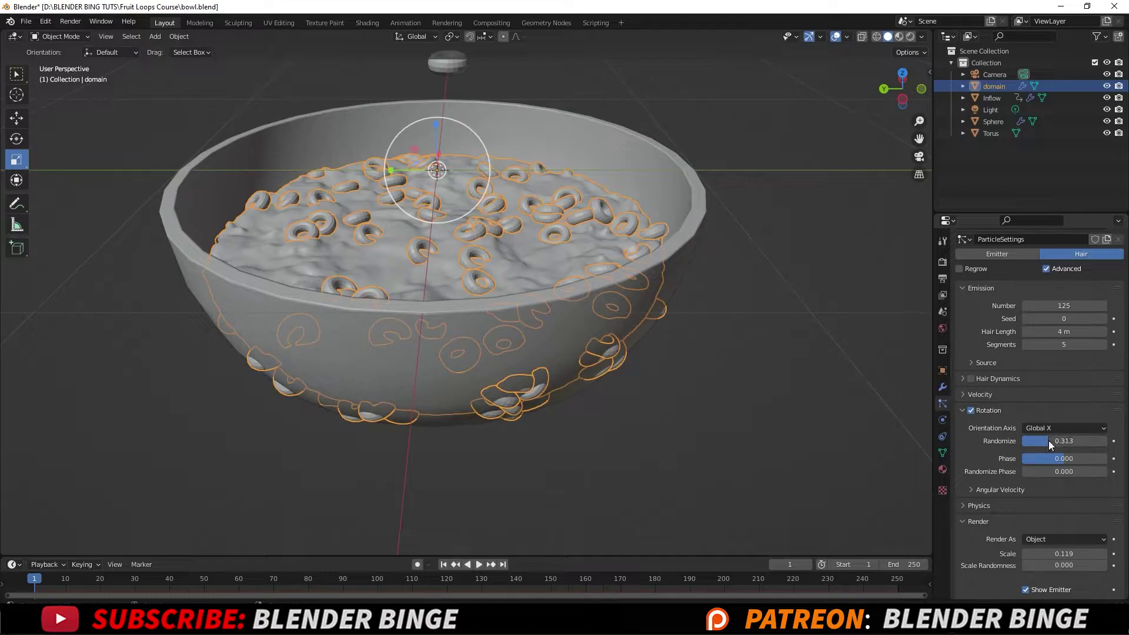
middle_click_drag(618, 272, 559, 328)
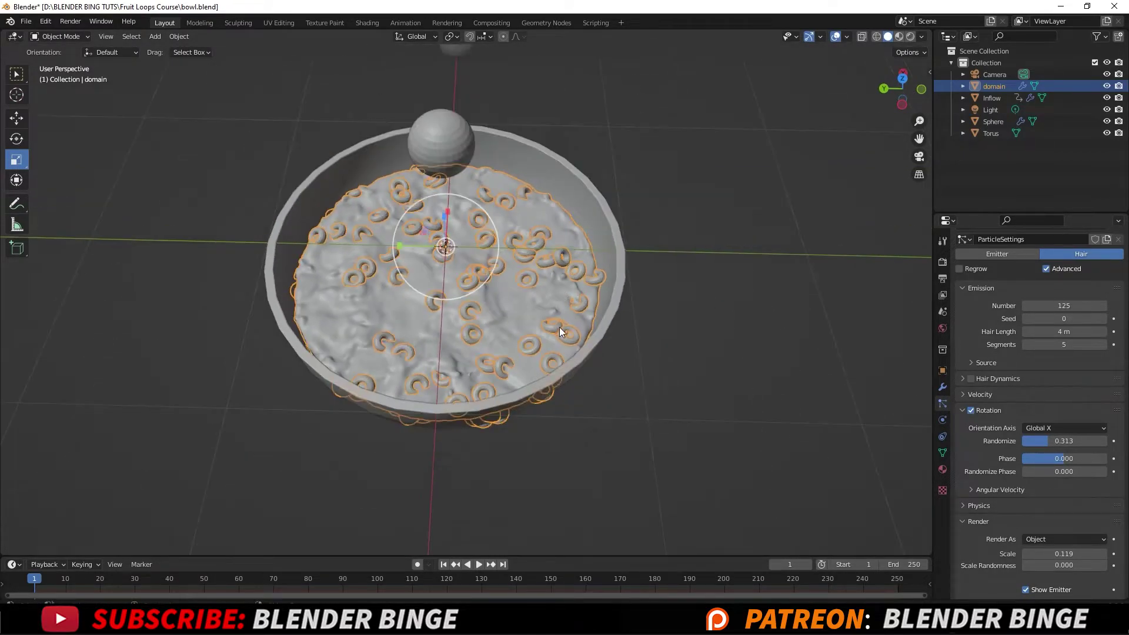
scroll(559, 327, "down", 1)
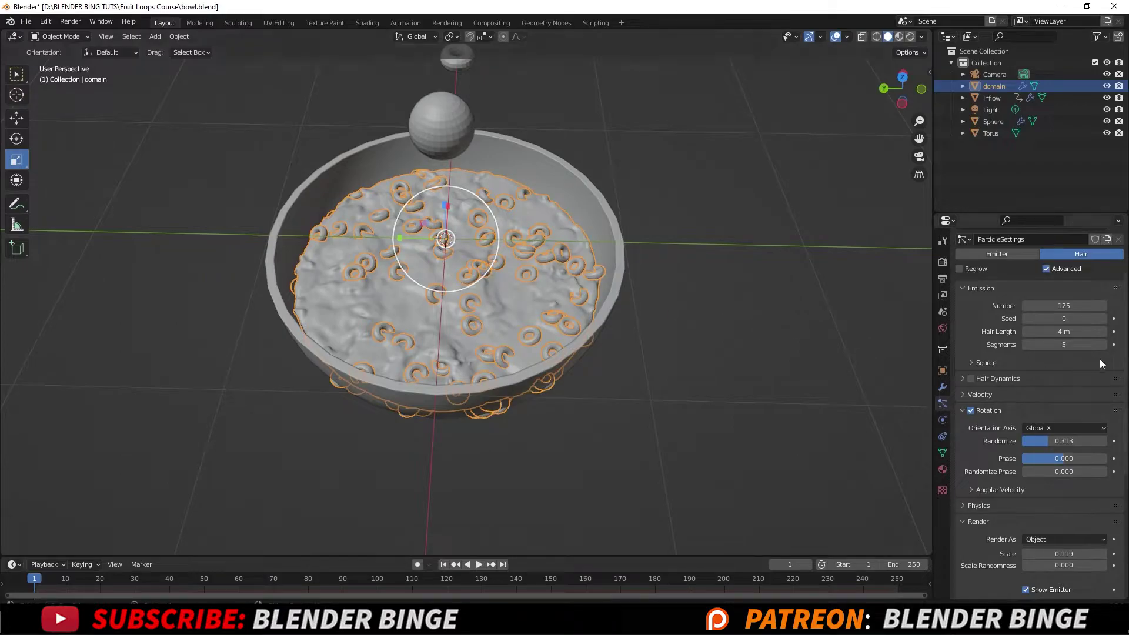
Step: Increase the hair length to about 5.44 m and check the enlarged loops over the milk
scroll(1051, 478, "up", 3)
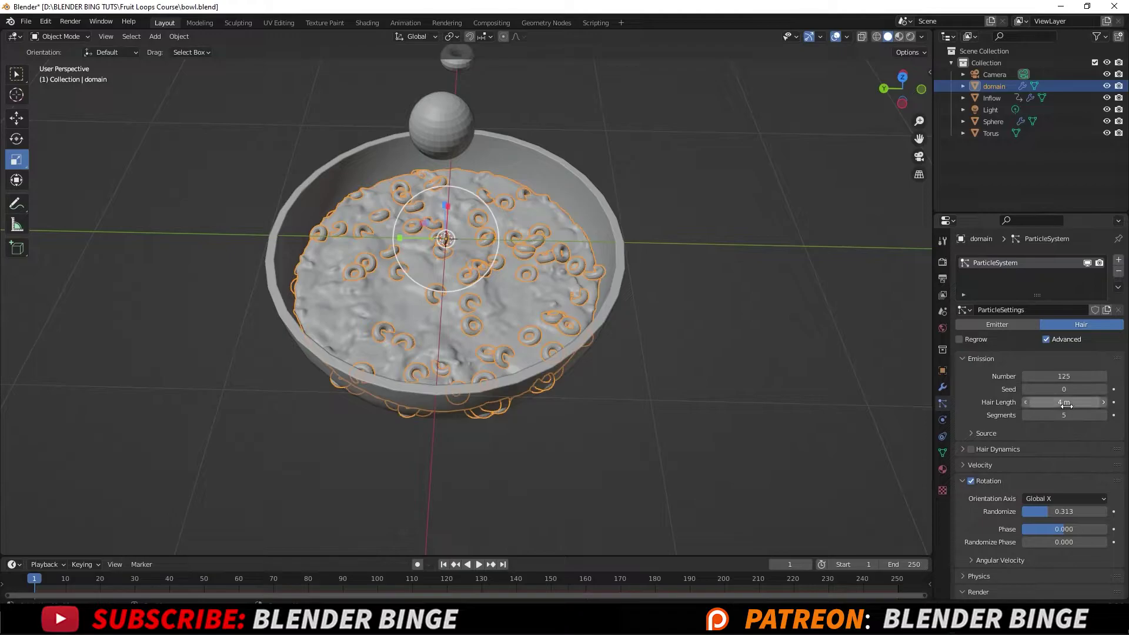
left_click_drag(1065, 403, 1097, 402)
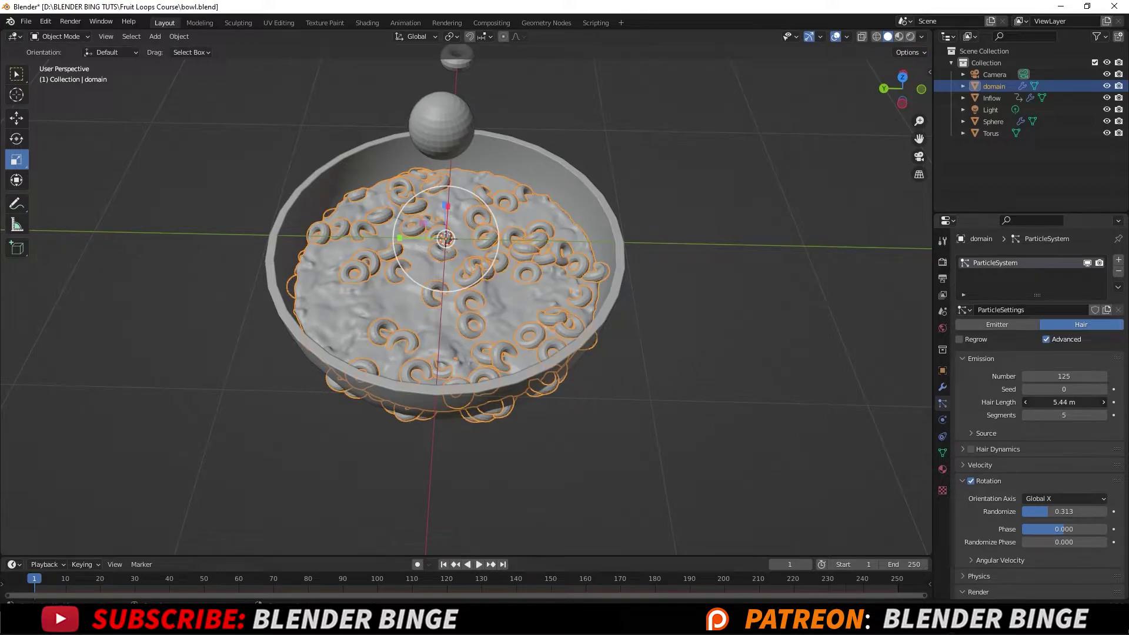
middle_click_drag(594, 302, 592, 280)
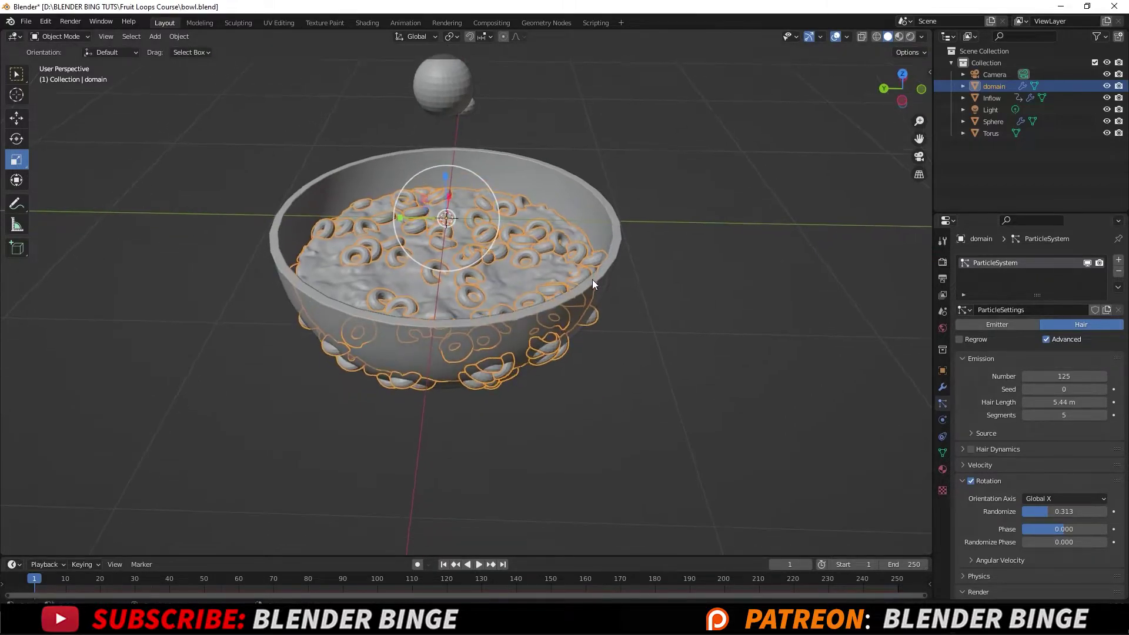
scroll(482, 252, "up", 5)
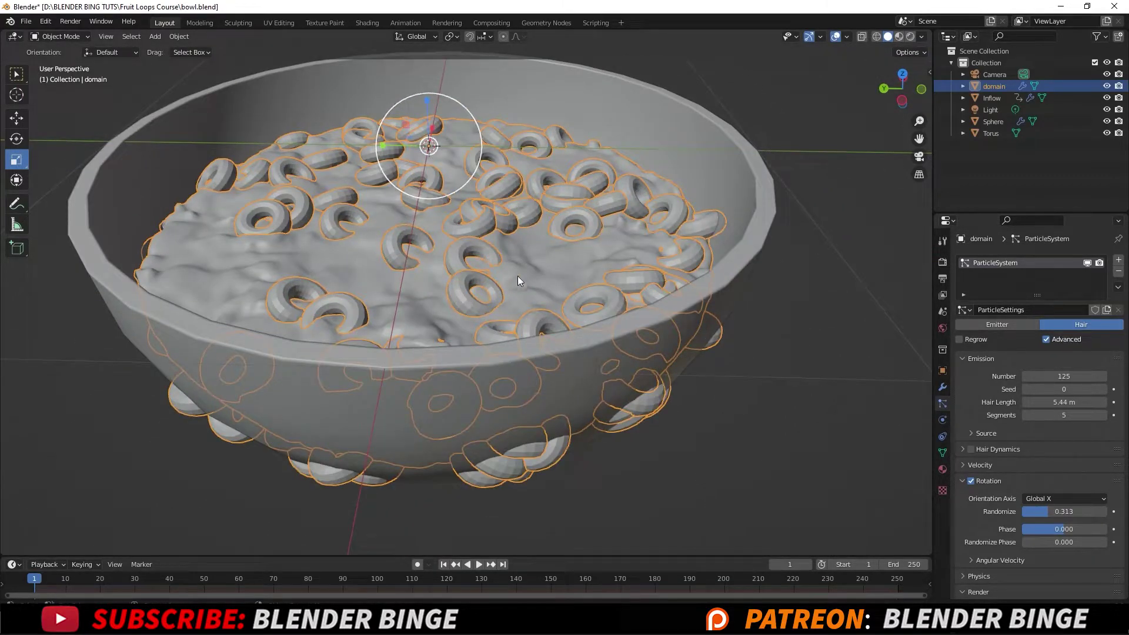
scroll(485, 276, "down", 4)
scroll(441, 310, "up", 6)
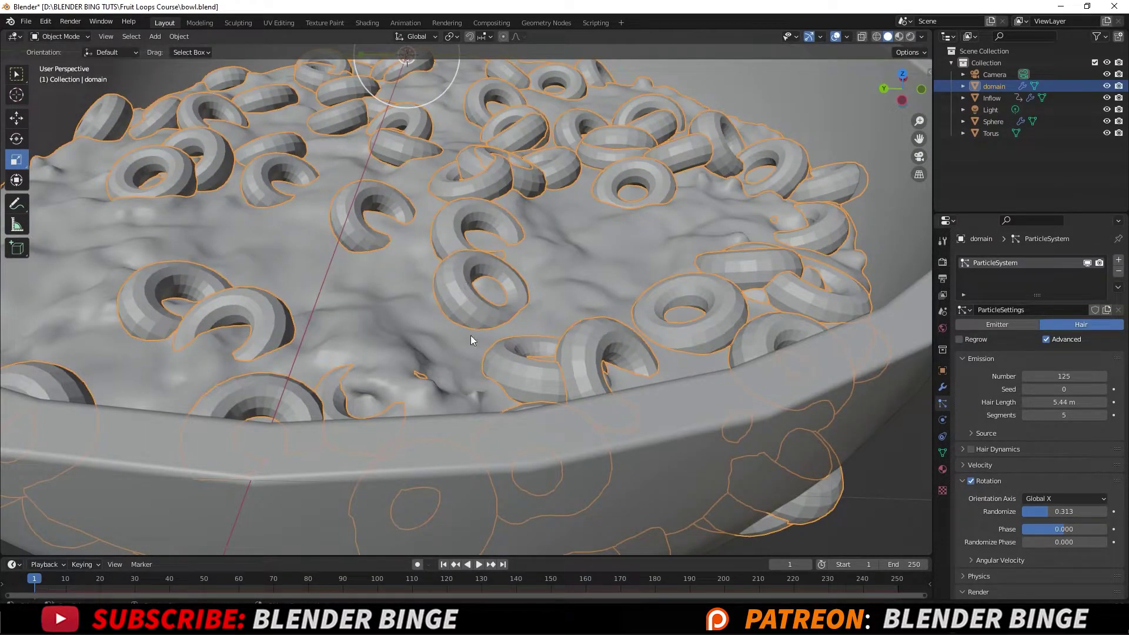
scroll(449, 258, "down", 7)
middle_click_drag(457, 249, 515, 371)
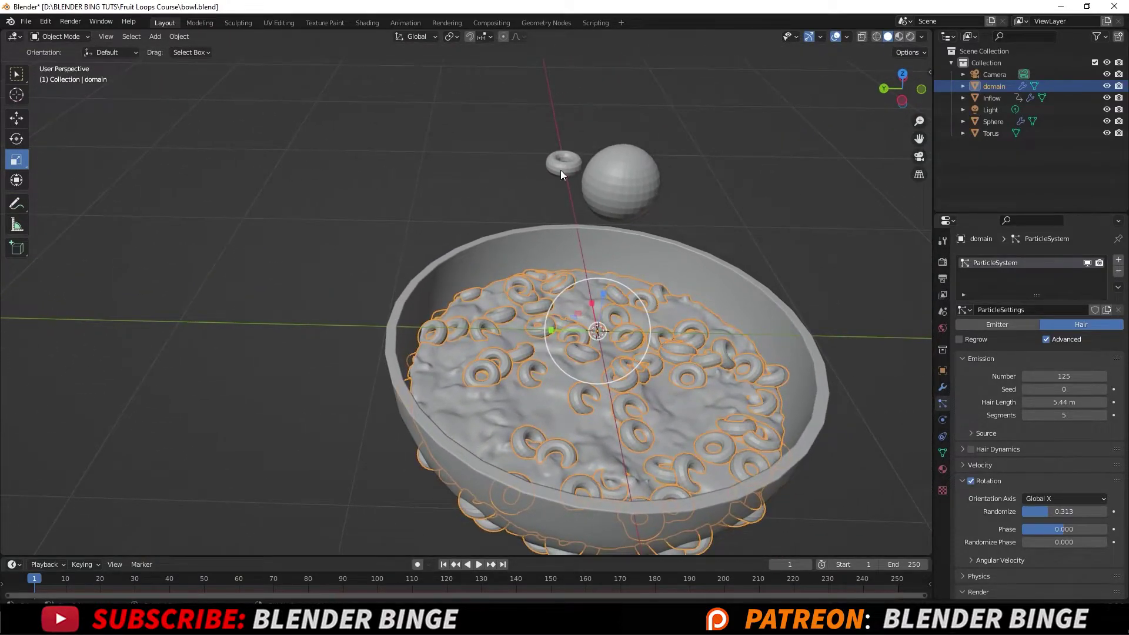
Step: Apply smooth shading to the original torus above the bowl
left_click(562, 174)
right_click(562, 176)
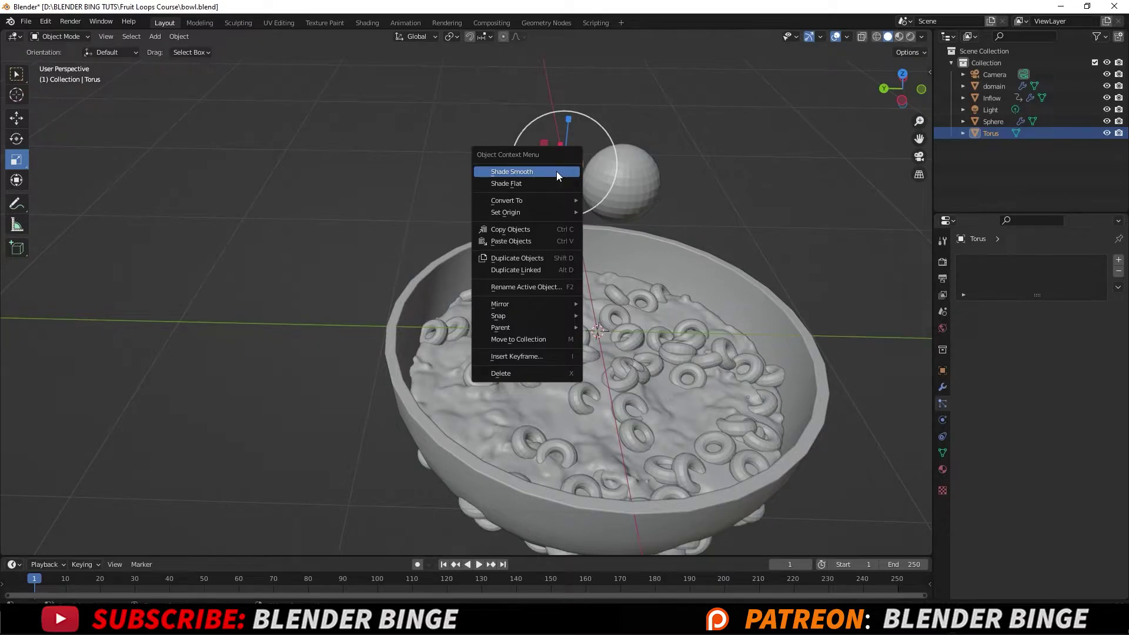
left_click(557, 171)
middle_click_drag(673, 404, 599, 321)
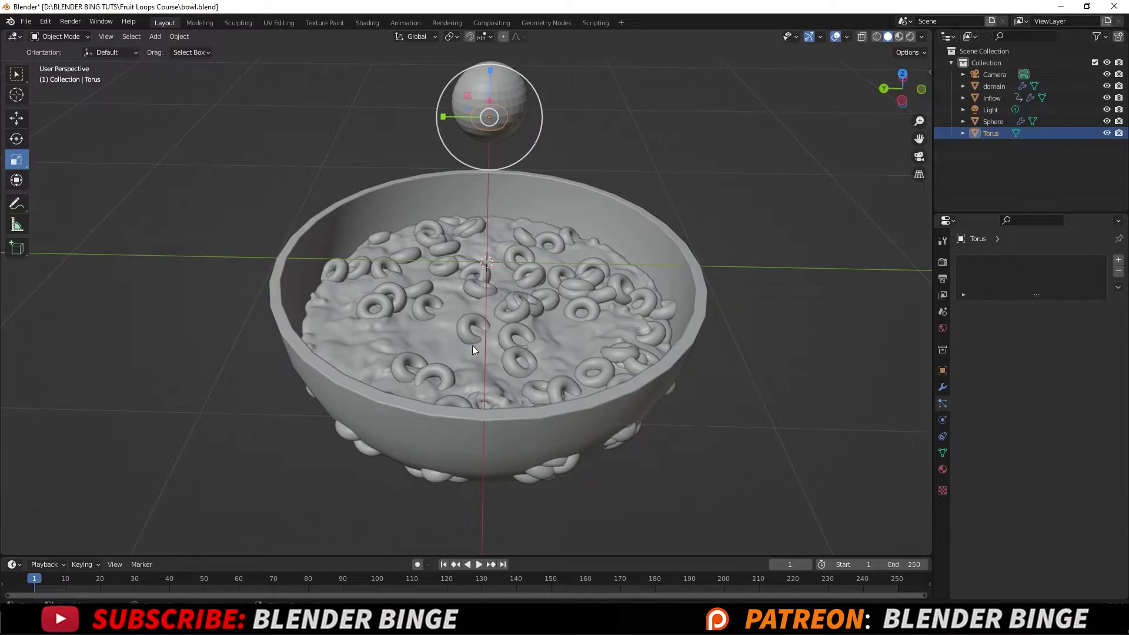
scroll(512, 327, "up", 3)
scroll(520, 324, "down", 3)
scroll(520, 325, "up", 2)
Step: Select the domain and change its particle seed to 28 to redistribute the loops
left_click(519, 328)
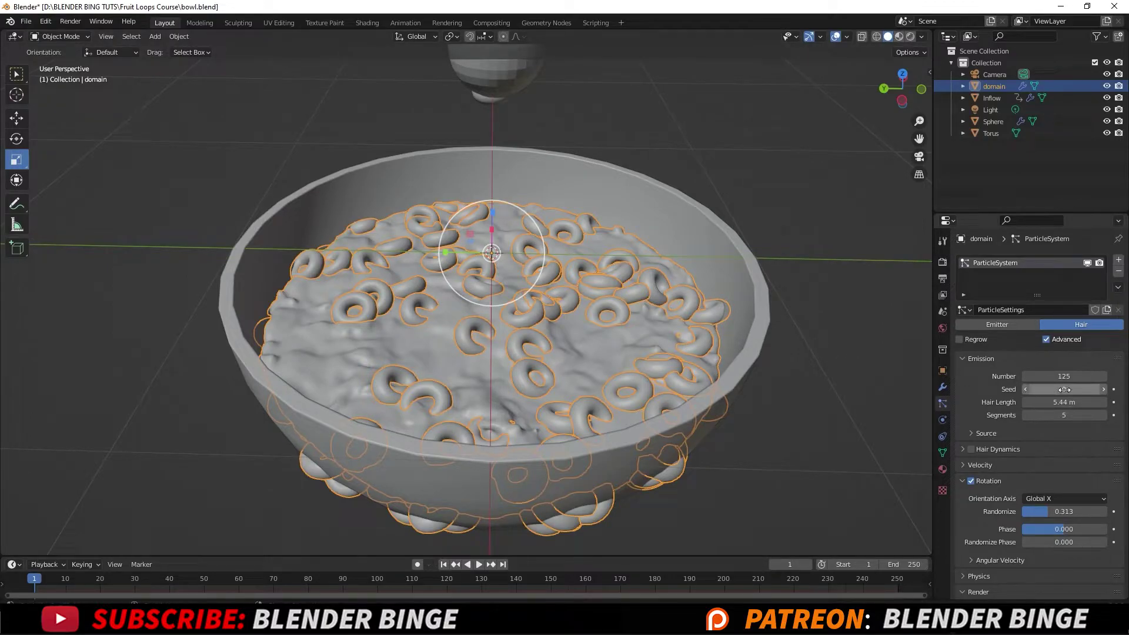
left_click_drag(1064, 389, 1065, 389)
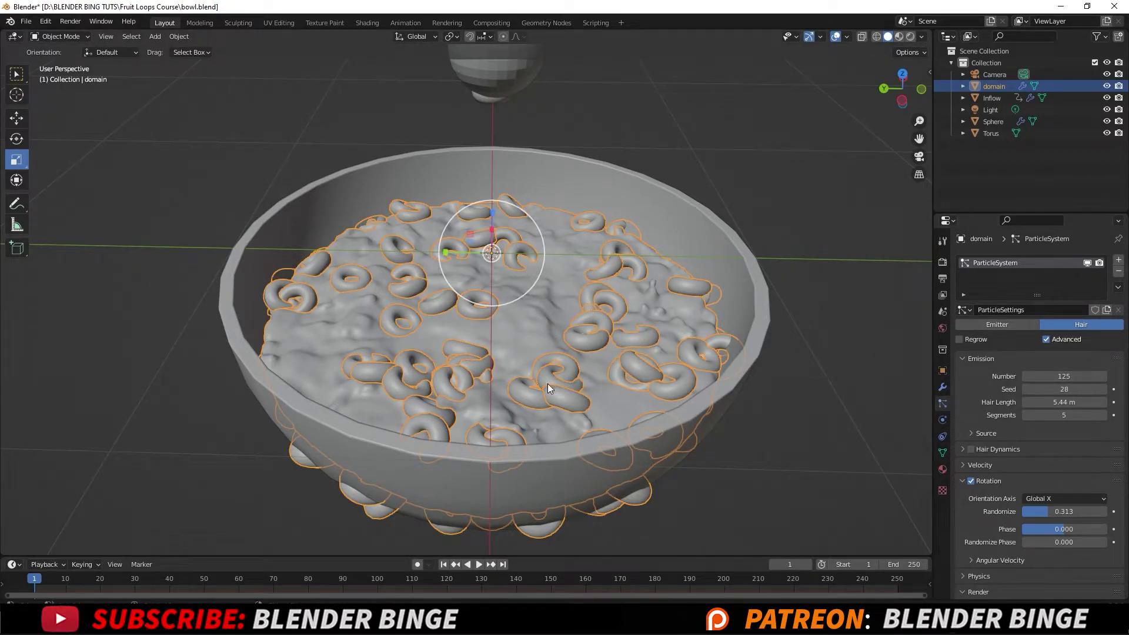
middle_click_drag(642, 373, 600, 367)
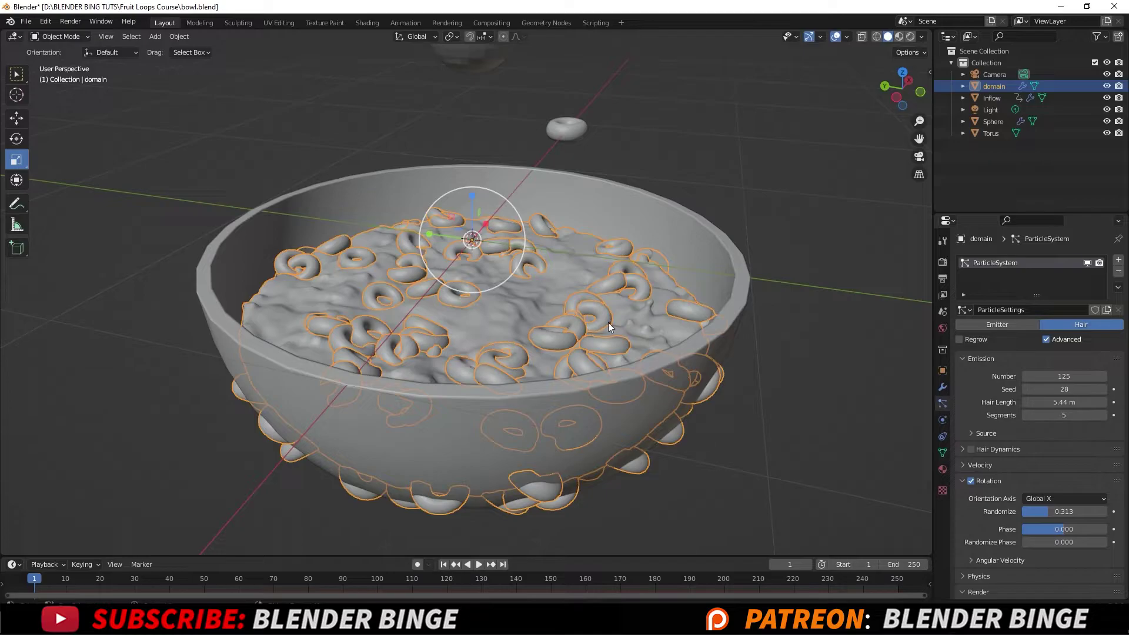
Step: Weight paint the milk surface inside the bowl at full weight, using a brush radius of about 132 px
left_click(70, 35)
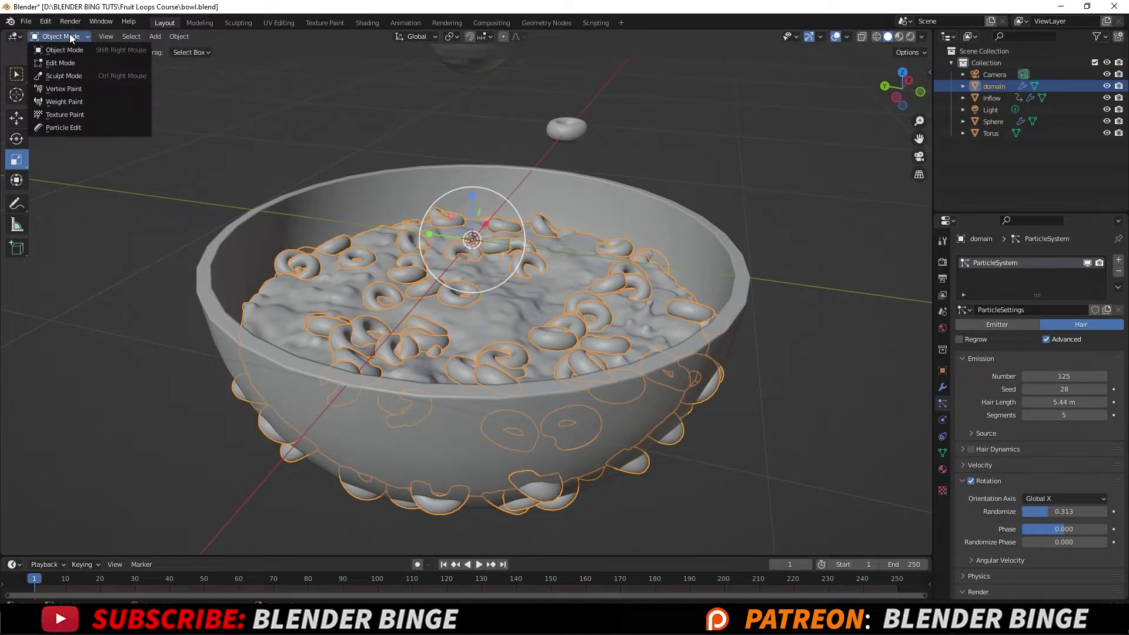
left_click(80, 100)
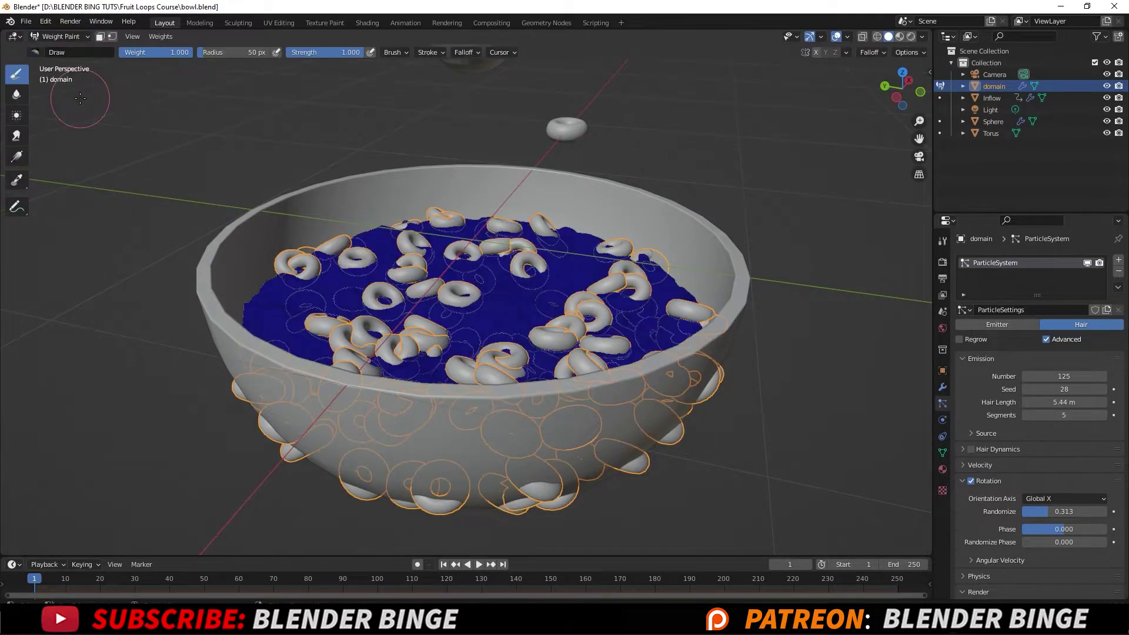
mouse_move(488, 276)
middle_mouse_down()
mouse_move(504, 301)
mouse_move(387, 240)
mouse_move(470, 329)
middle_mouse_up()
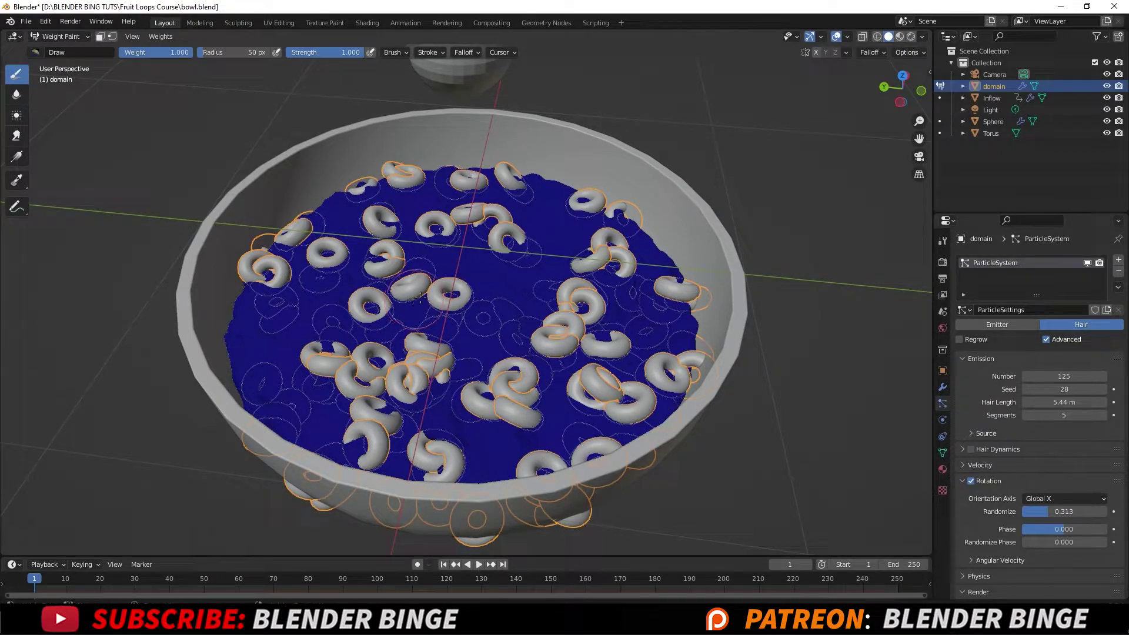
key("f")
left_click(482, 294)
mouse_move(447, 391)
left_mouse_down()
mouse_move(456, 353)
mouse_move(508, 313)
mouse_move(459, 253)
mouse_move(377, 276)
mouse_move(306, 388)
mouse_move(400, 187)
mouse_move(505, 194)
mouse_move(594, 252)
mouse_move(587, 350)
mouse_move(465, 417)
mouse_move(324, 412)
mouse_move(350, 282)
mouse_move(566, 288)
mouse_move(521, 347)
mouse_move(495, 447)
mouse_move(582, 435)
mouse_move(637, 315)
mouse_move(628, 247)
mouse_move(529, 238)
mouse_move(482, 324)
mouse_move(359, 425)
mouse_move(276, 411)
mouse_move(232, 346)
mouse_move(289, 285)
left_mouse_up()
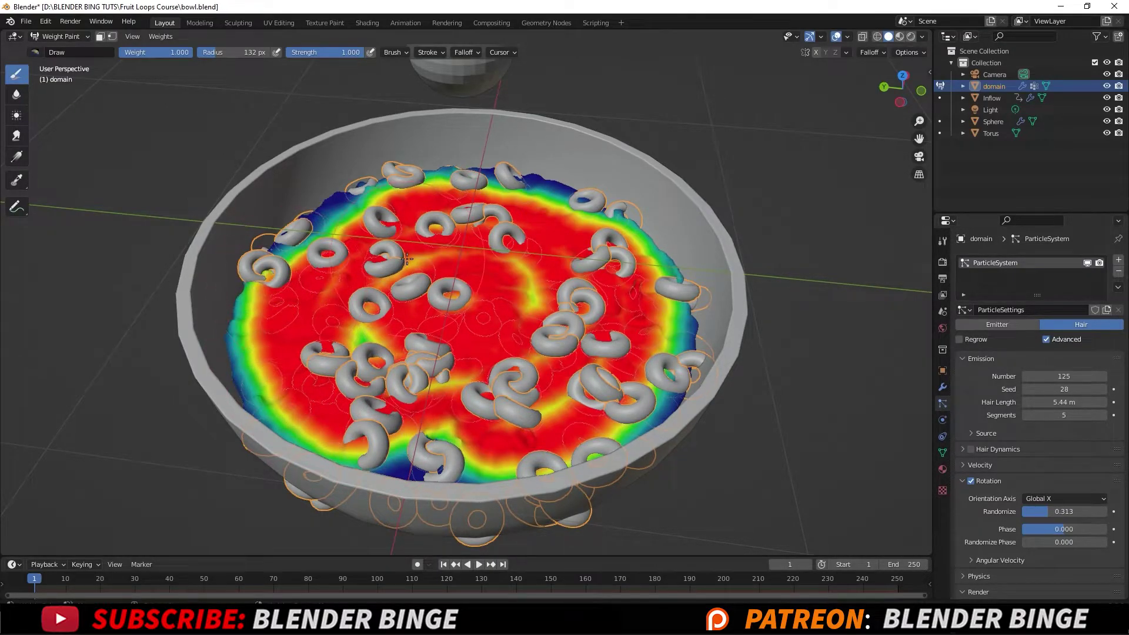
Step: Return to Object Mode and assign the painted vertex group "Group" to the particle density
left_click(63, 38)
left_click(69, 45)
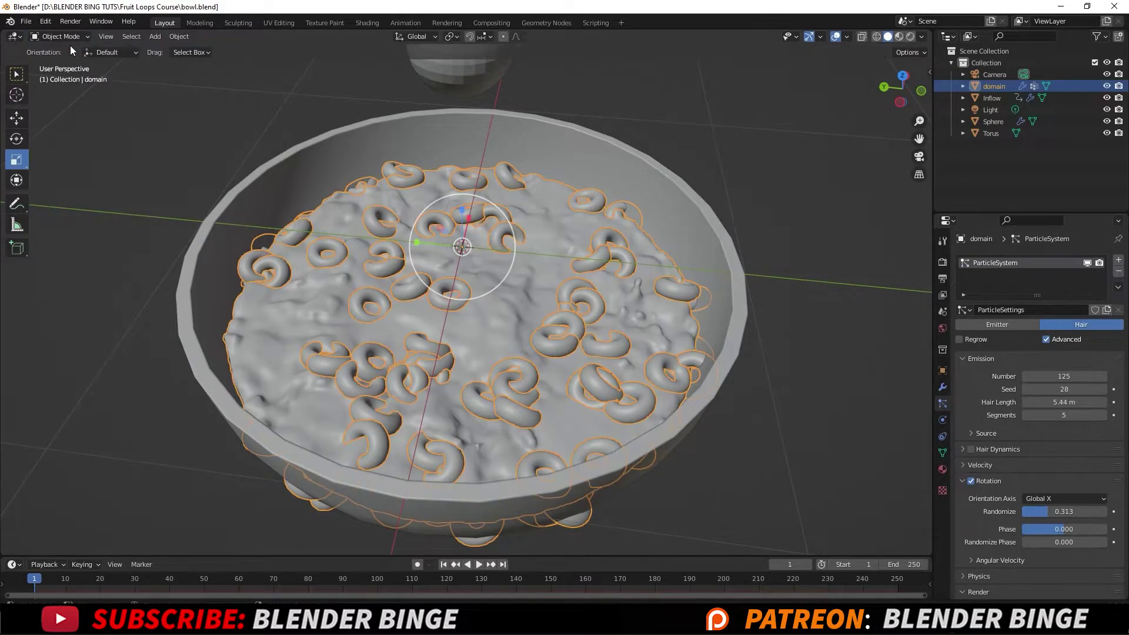
scroll(1029, 347, "down", 4)
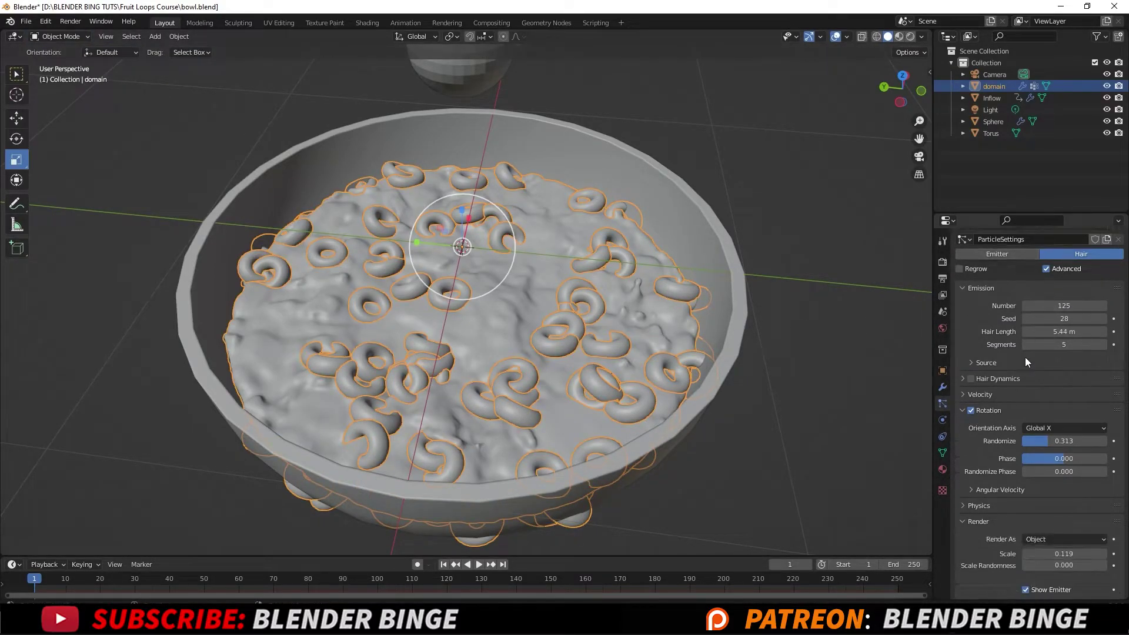
scroll(1023, 355, "down", 8)
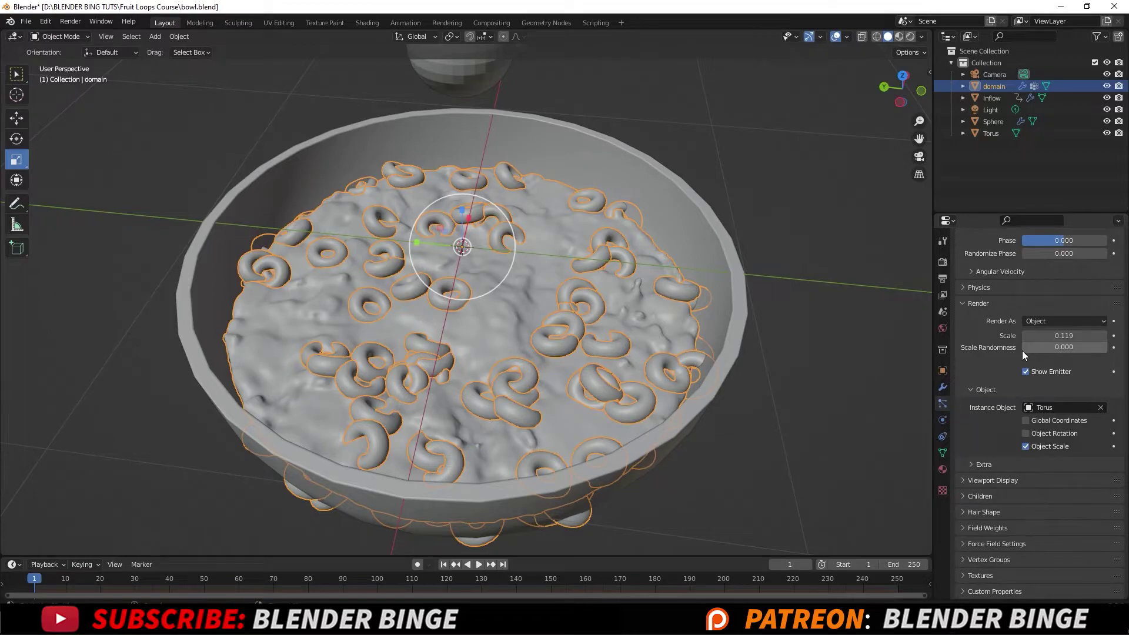
left_click(966, 559)
scroll(987, 538, "down", 4)
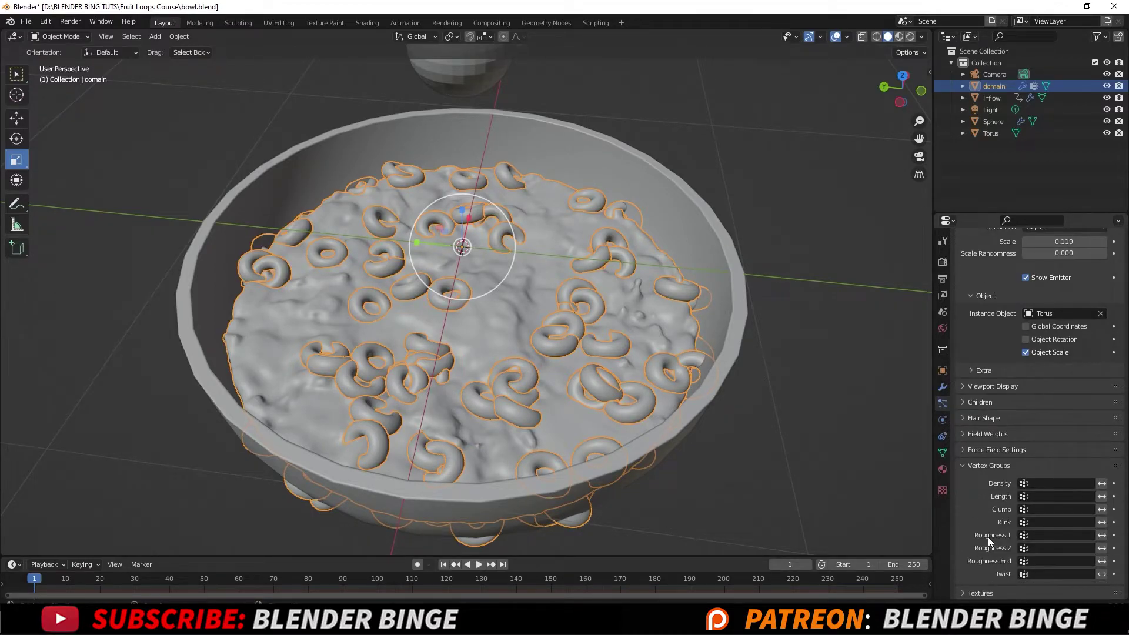
left_click(1029, 484)
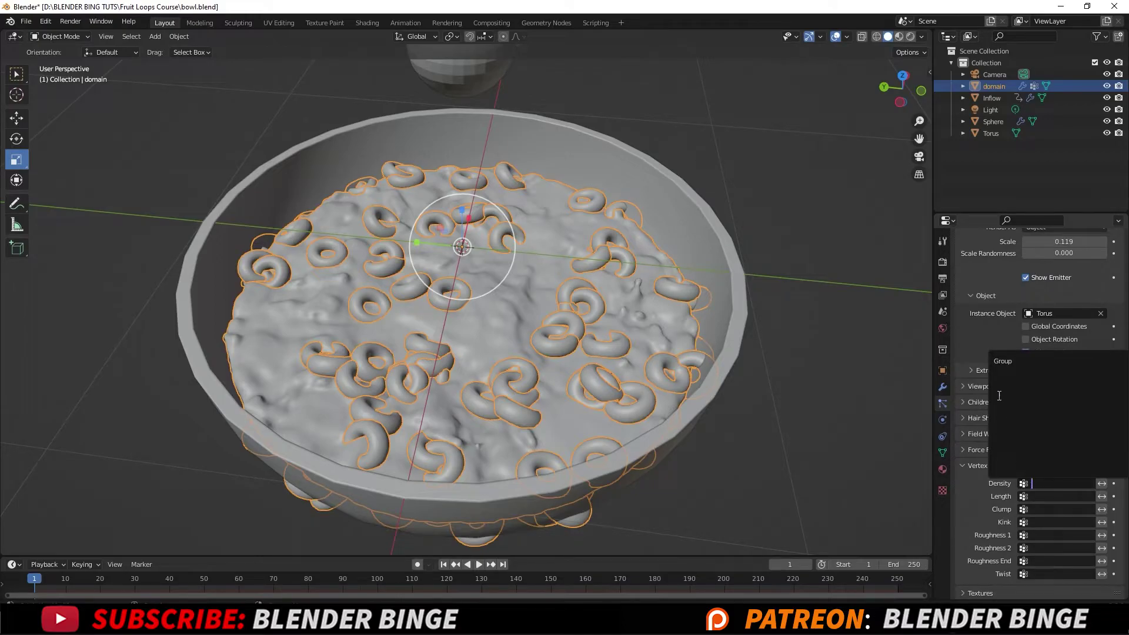
left_click(1005, 360)
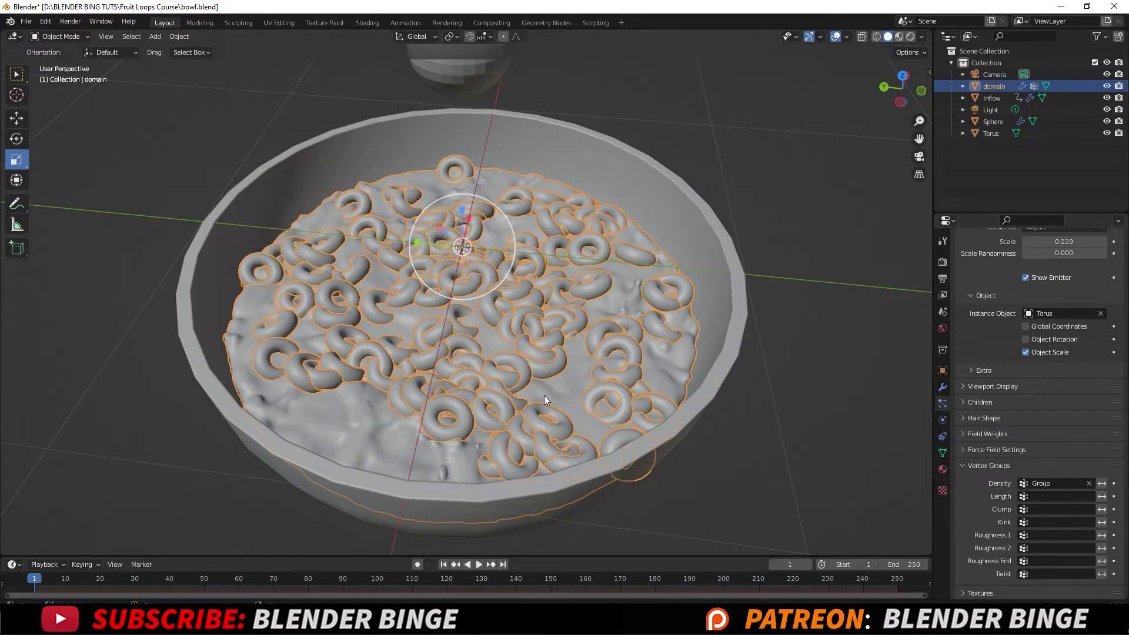
Step: Deselect the domain and examine the distribution of the loops on the milk from another angle and up close
middle_click_drag(579, 366, 613, 377)
left_click(739, 113)
middle_click_drag(739, 112, 503, 319)
scroll(500, 314, "up", 4)
scroll(499, 314, "down", 2)
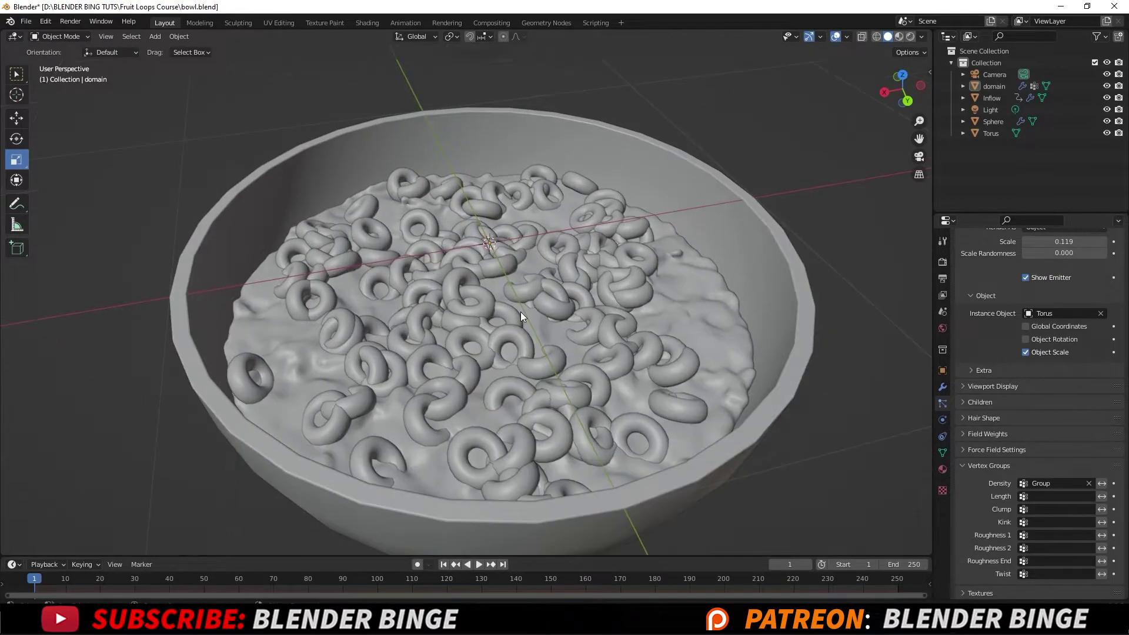
scroll(480, 302, "up", 2)
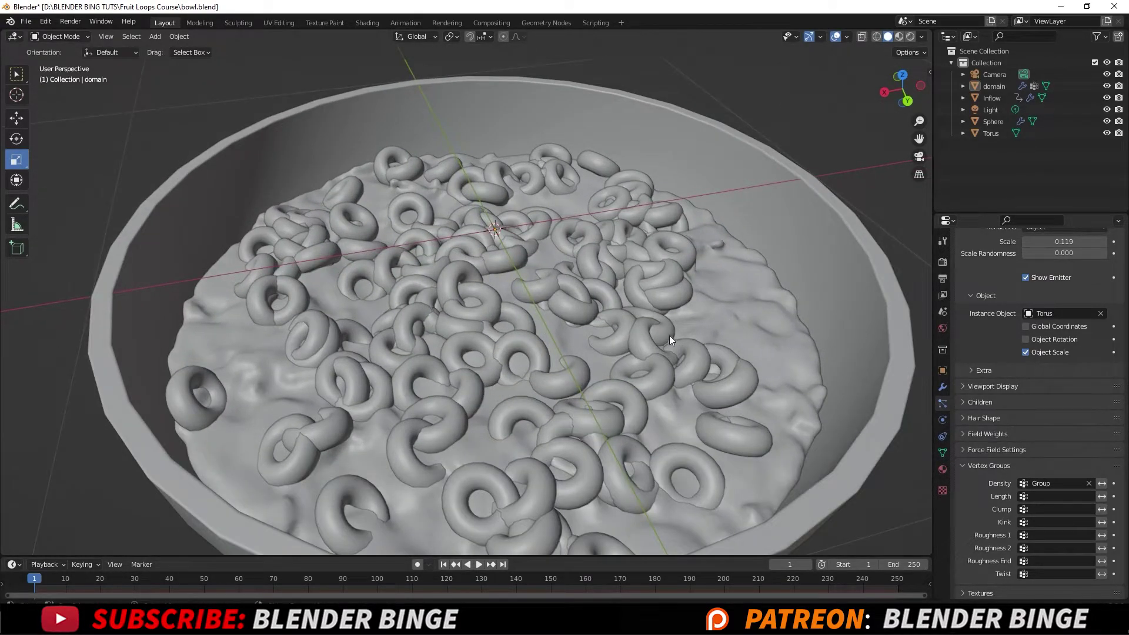
scroll(482, 336, "down", 2)
Step: Reduce the domain's particle number to about 37 and set the seed to 17
scroll(1041, 342, "up", 12)
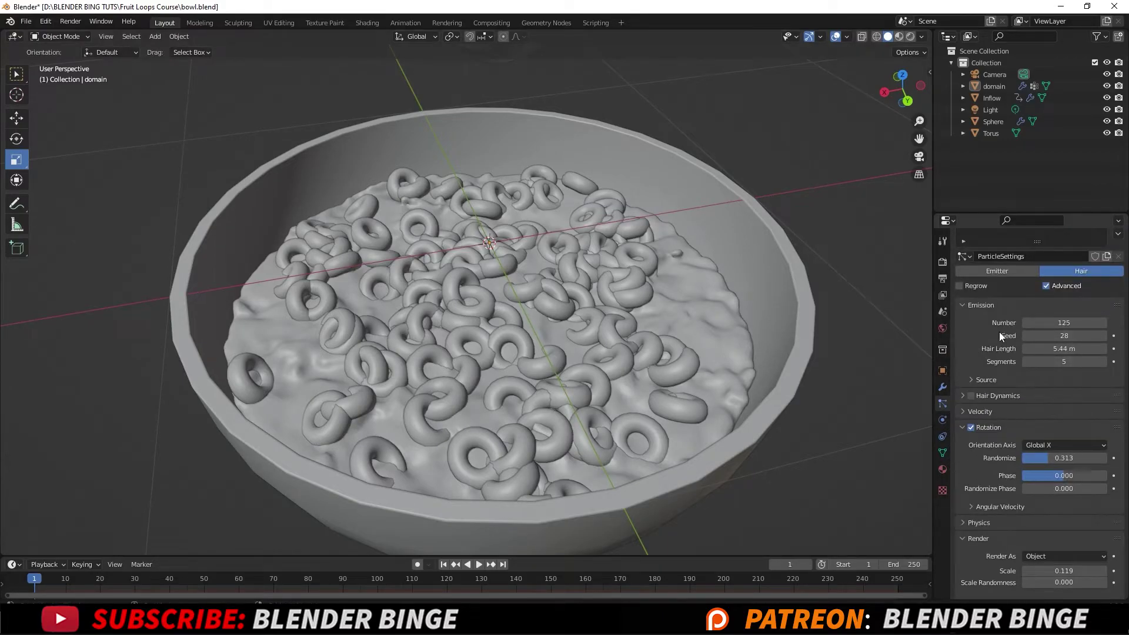
left_click_drag(1060, 324, 1006, 323)
left_click(626, 302)
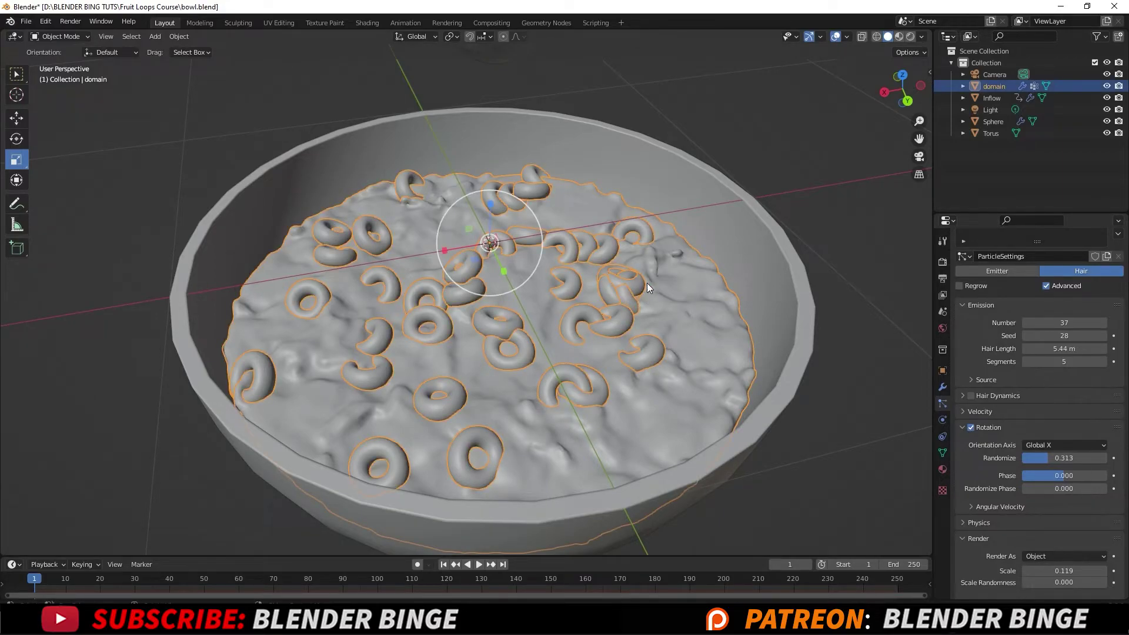
mouse_move(1072, 323)
left_mouse_down()
mouse_move(1038, 324)
mouse_move(1075, 332)
left_mouse_up()
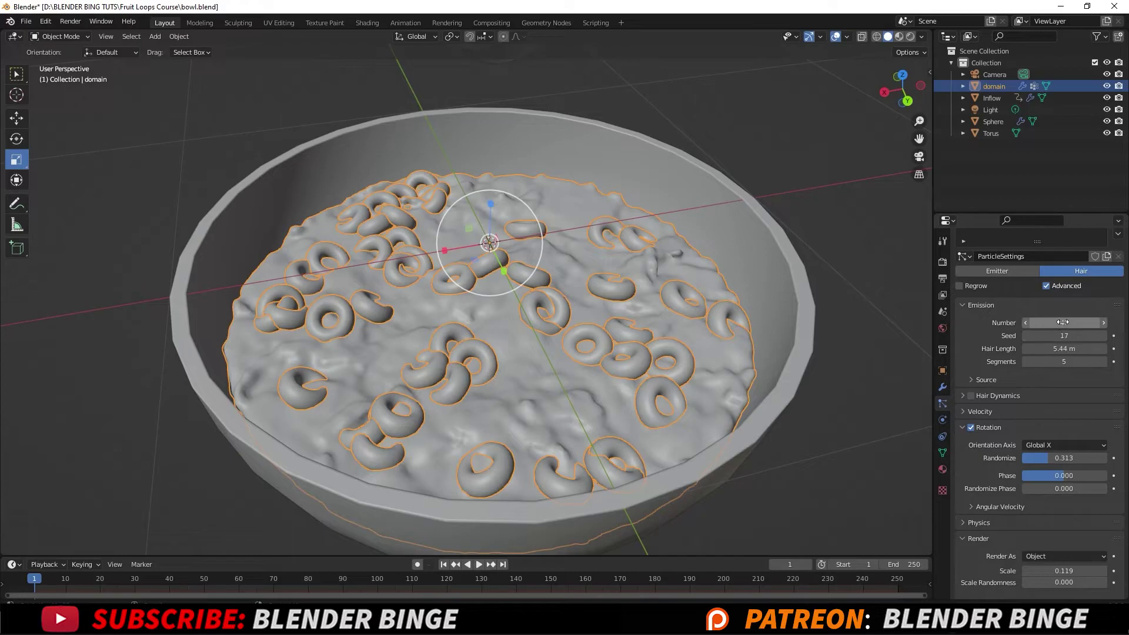
Step: Set the domain's particle number to 47 and deselect the domain
mouse_move(1065, 323)
left_mouse_down()
mouse_move(1052, 323)
mouse_move(1066, 323)
left_mouse_up()
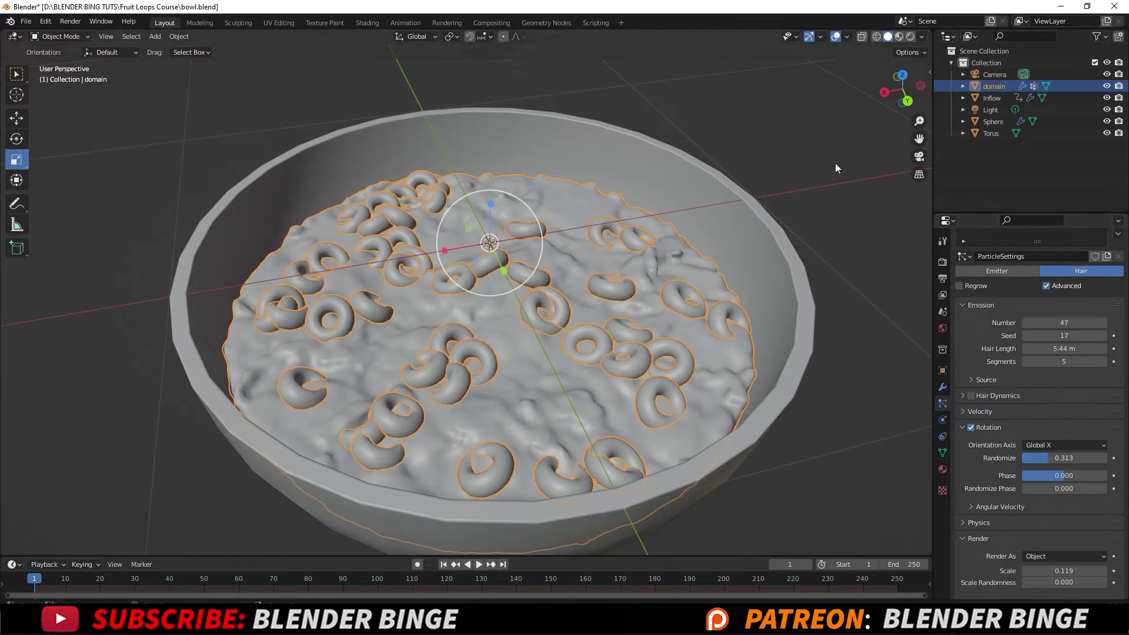
left_click(813, 139)
Step: Examine the distribution of the loops across the milk and their fit inside the bowl from several angles and distances
scroll(817, 153, "down", 4)
middle_click_drag(817, 153, 691, 274)
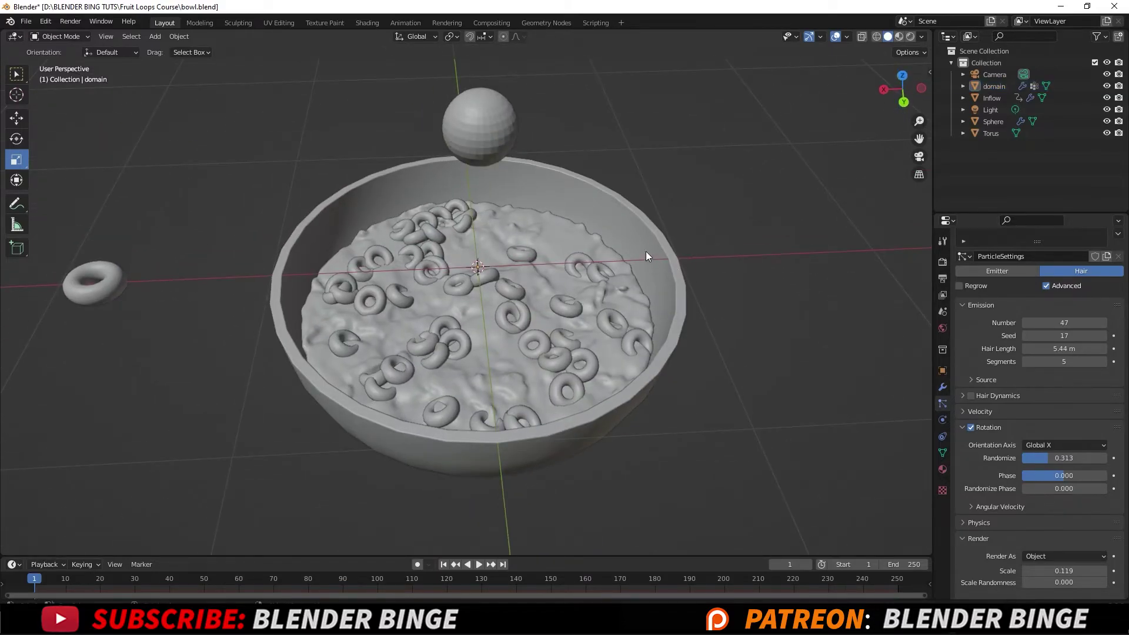
middle_click_drag(695, 176, 623, 209)
middle_click_drag(549, 262, 429, 202)
middle_click_drag(436, 318, 440, 292)
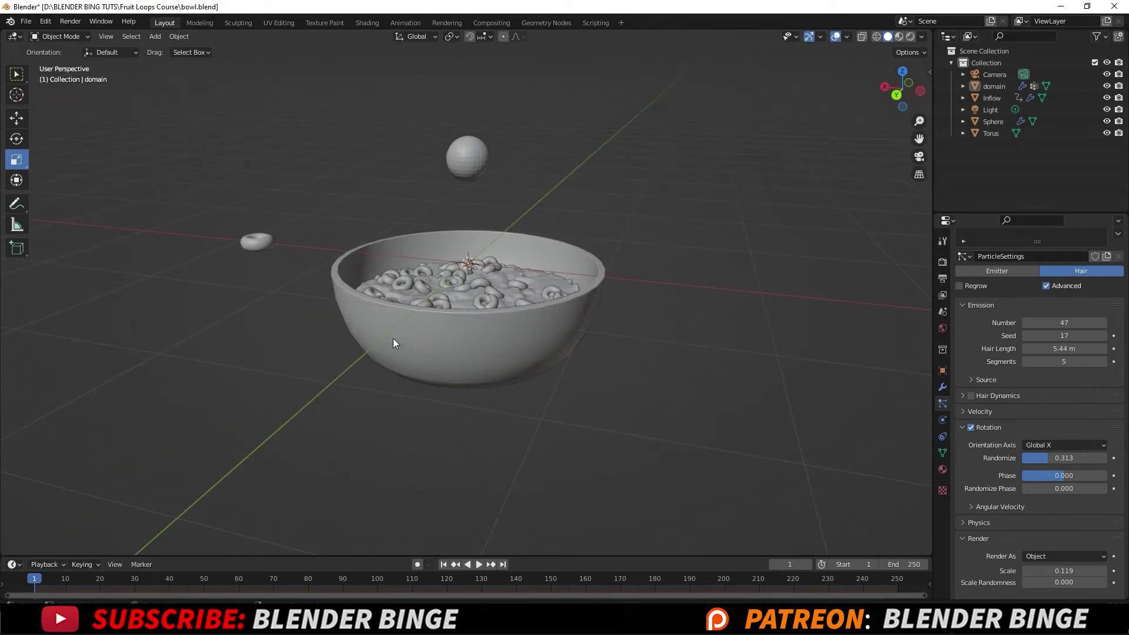
middle_click_drag(476, 328, 513, 294)
scroll(492, 271, "up", 3)
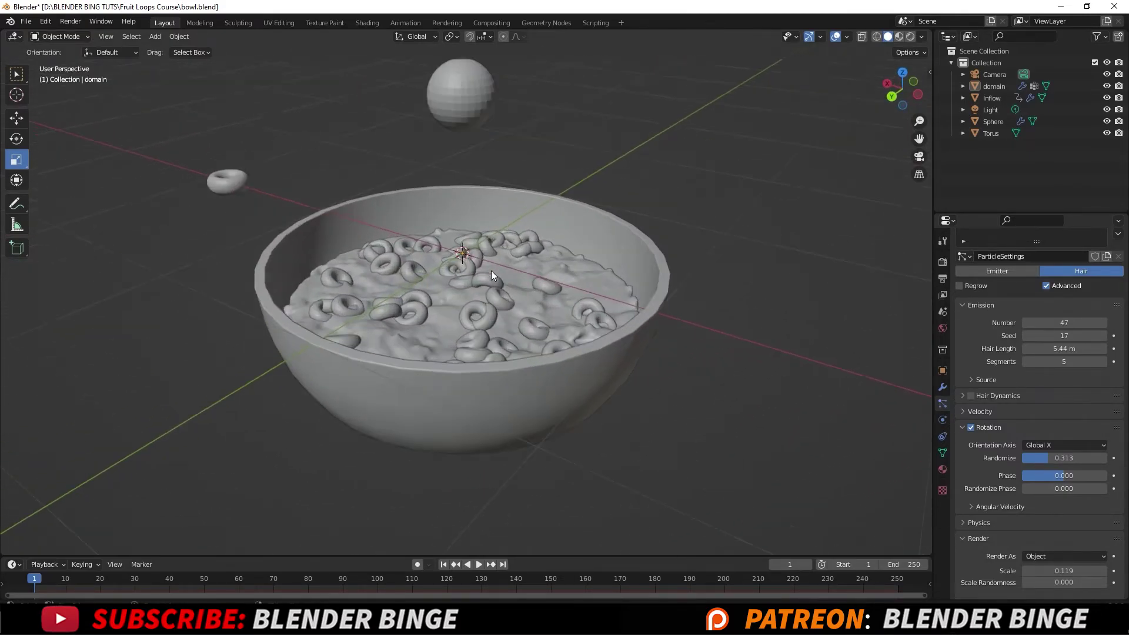
scroll(491, 271, "down", 2)
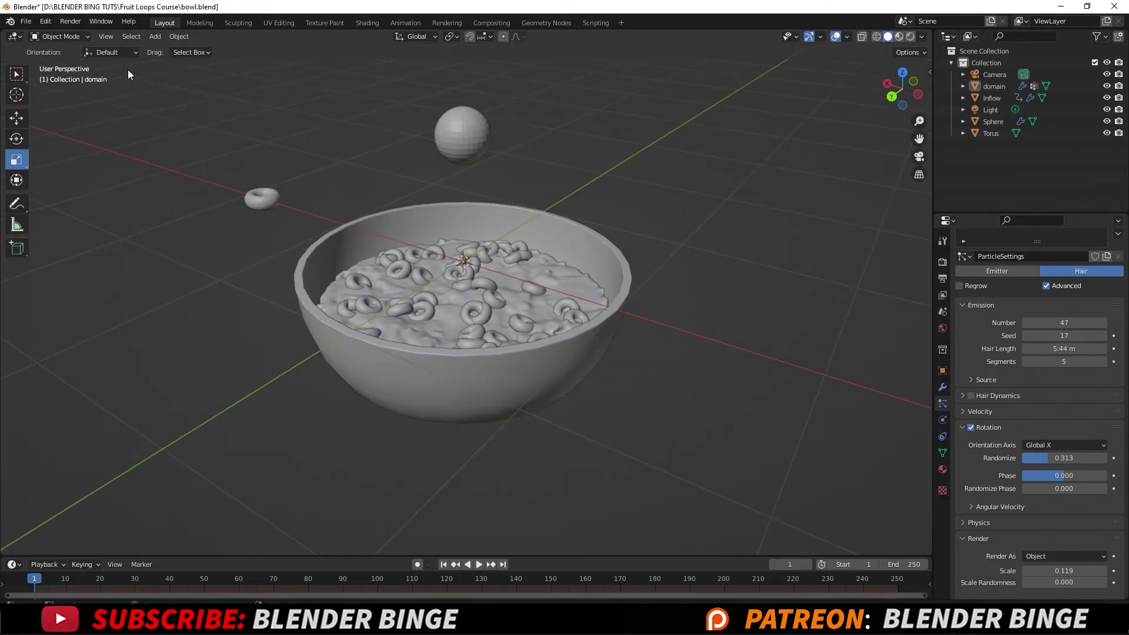
Step: Save the changes to the existing project file bowl.blend
left_click(34, 26)
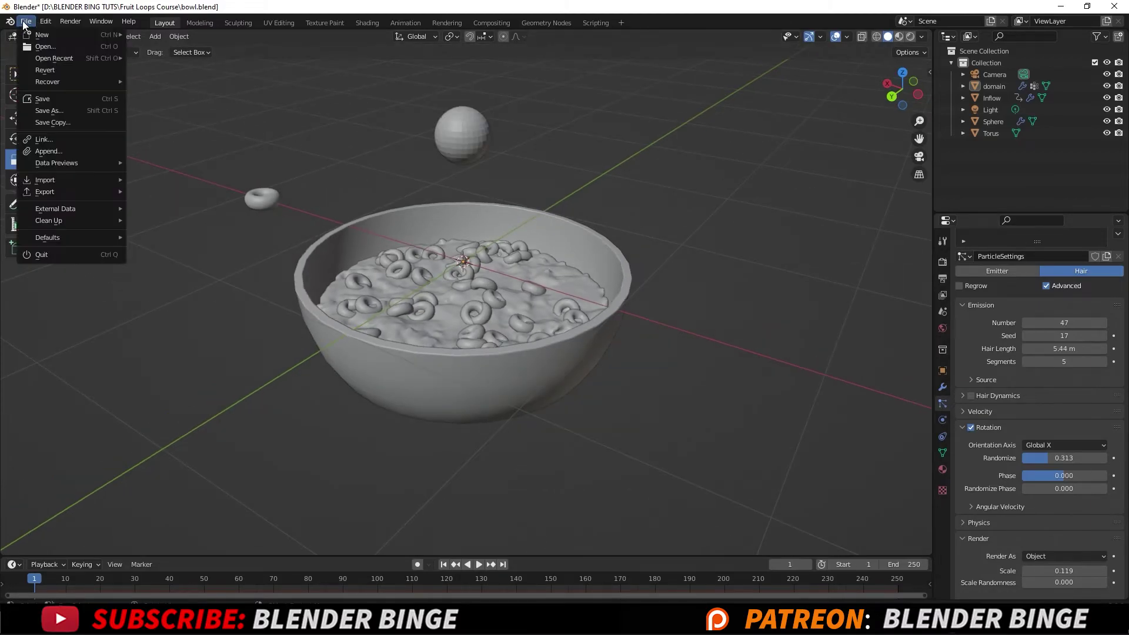
left_click(64, 98)
middle_click_drag(448, 227, 350, 220)
middle_click_drag(497, 221, 410, 241)
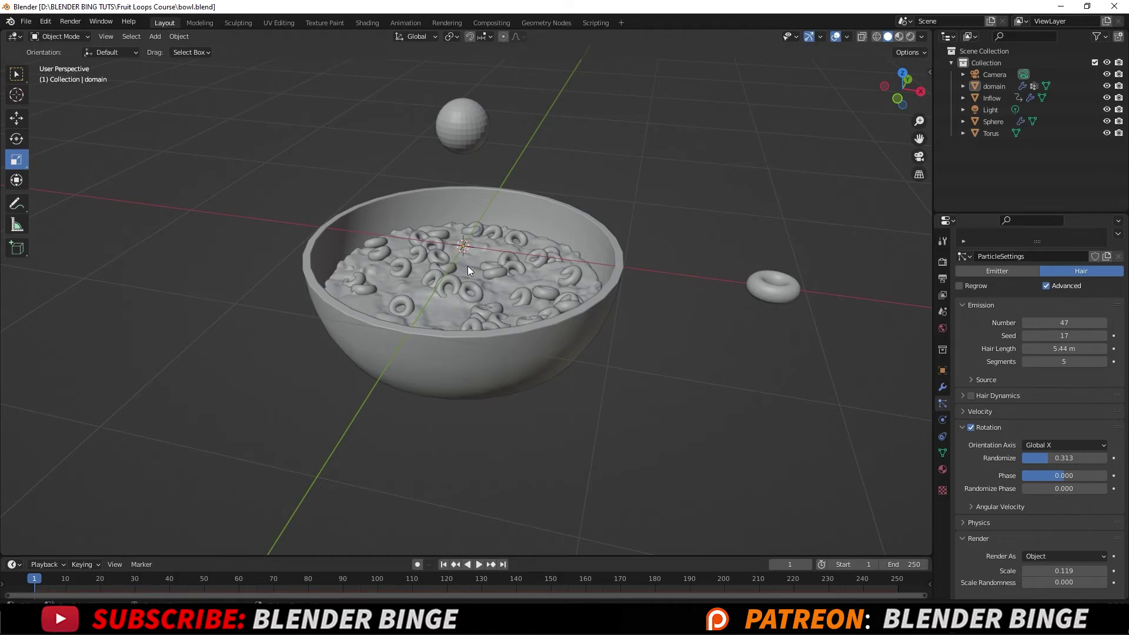
middle_click_drag(429, 258, 494, 244)
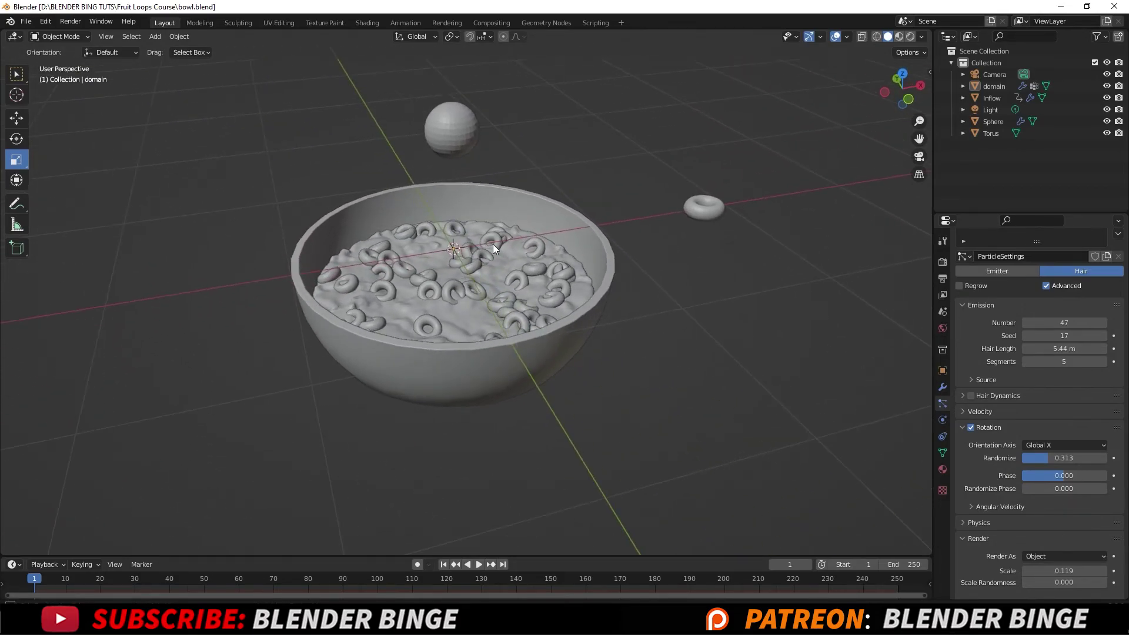